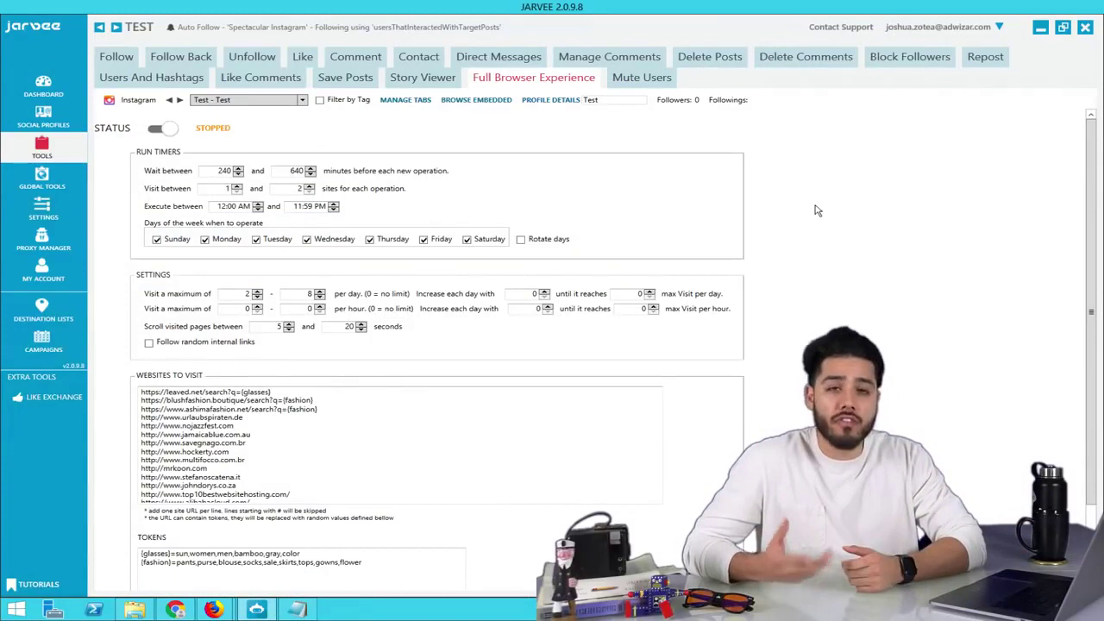
- Review the Test profile's Follow, Save Posts and Full Browser Experience settings, including the run timers
left_click(126, 60)
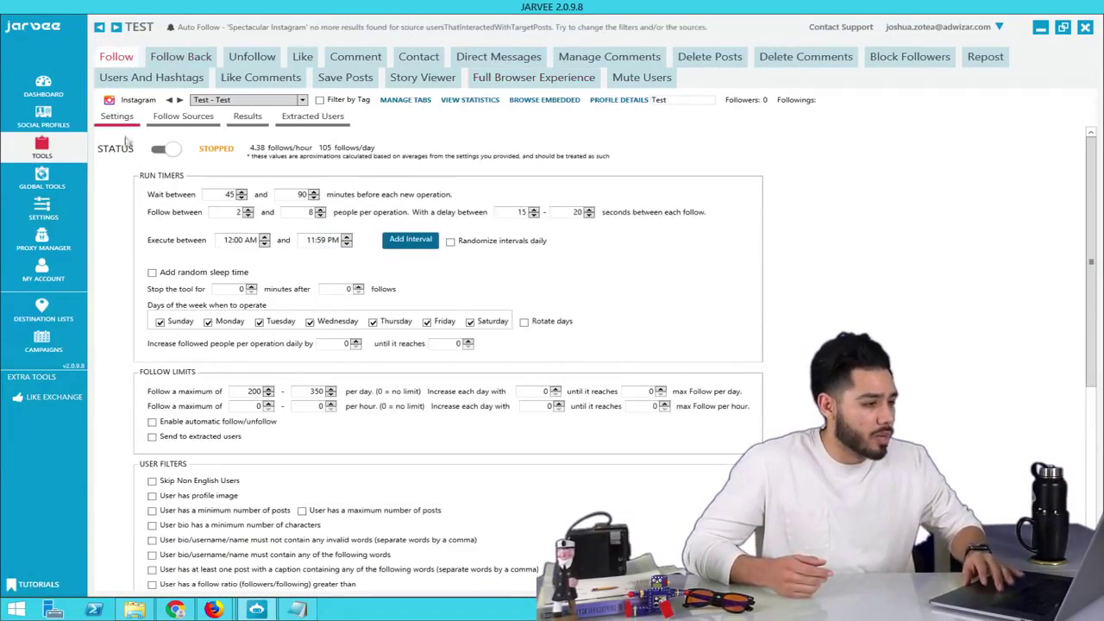
double_click(228, 195)
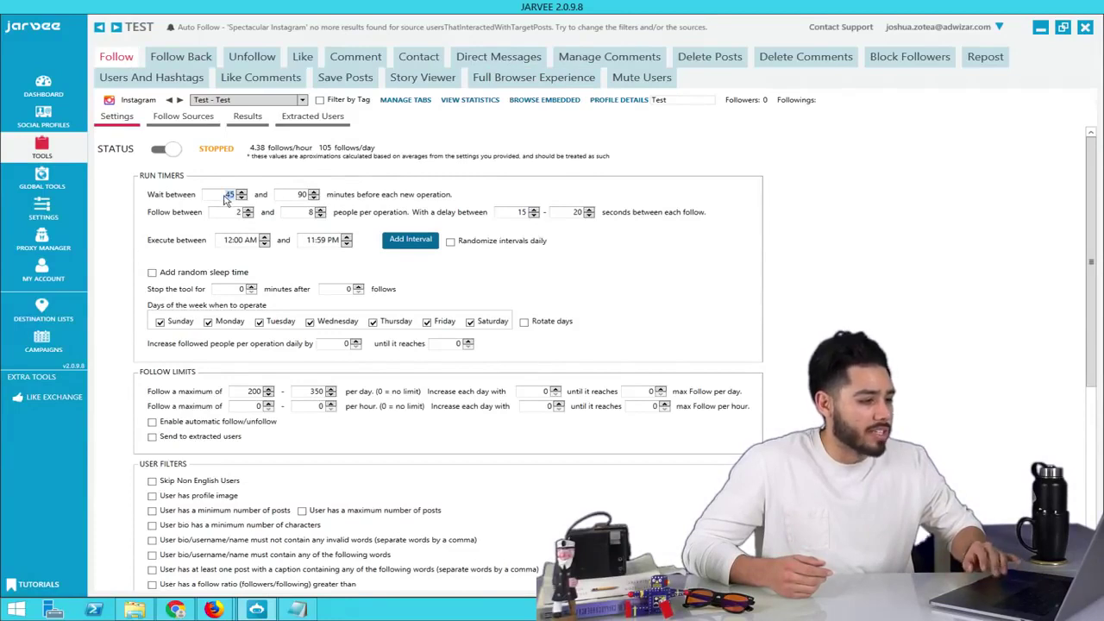
left_click(351, 81)
left_click(423, 80)
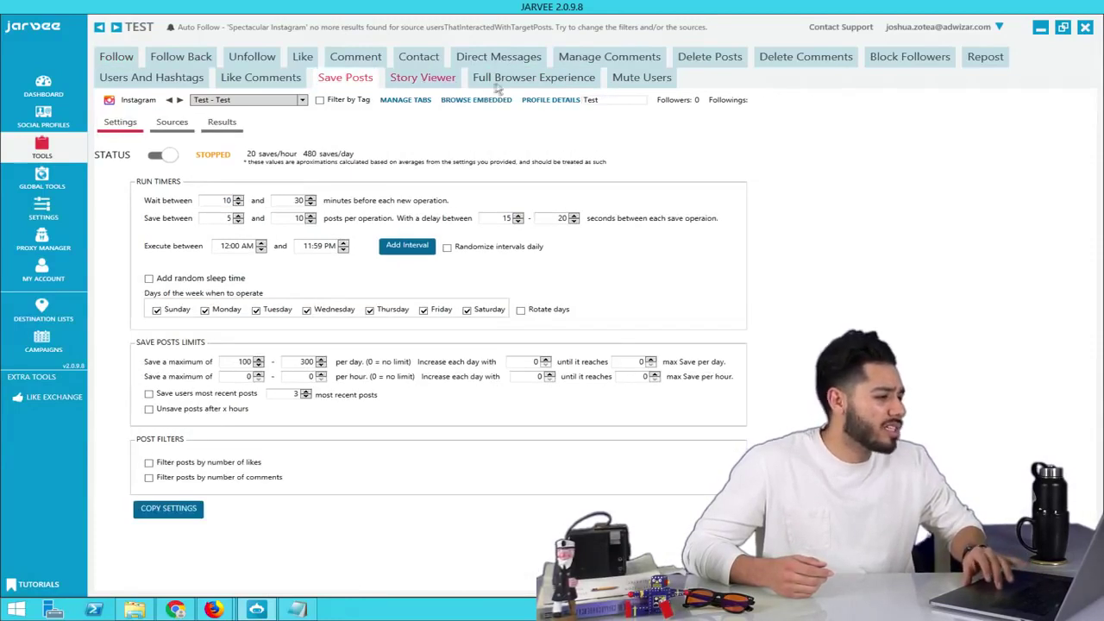
left_click(508, 79)
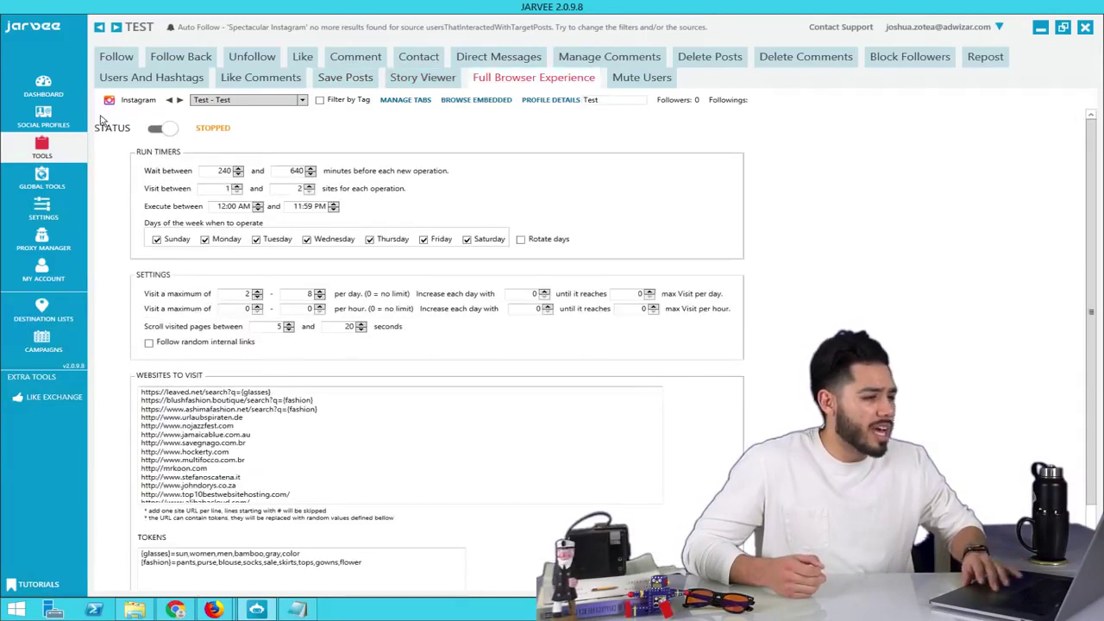
left_click(125, 56)
- View the social profiles list and the tools area, ending on the list of accounts
left_click(48, 121)
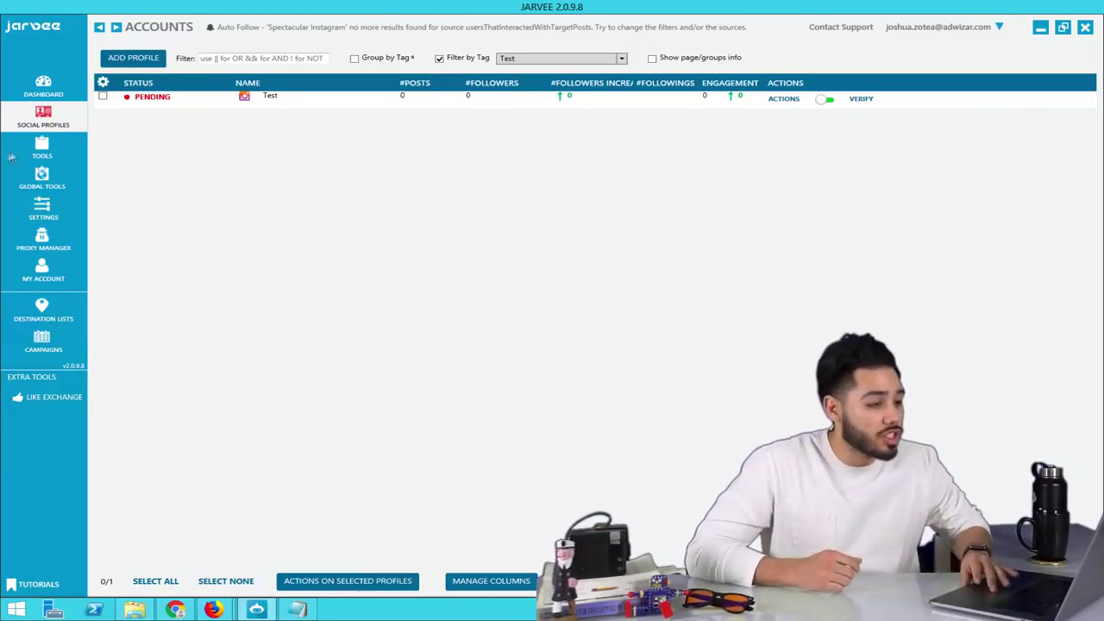
left_click(40, 151)
left_click(50, 121)
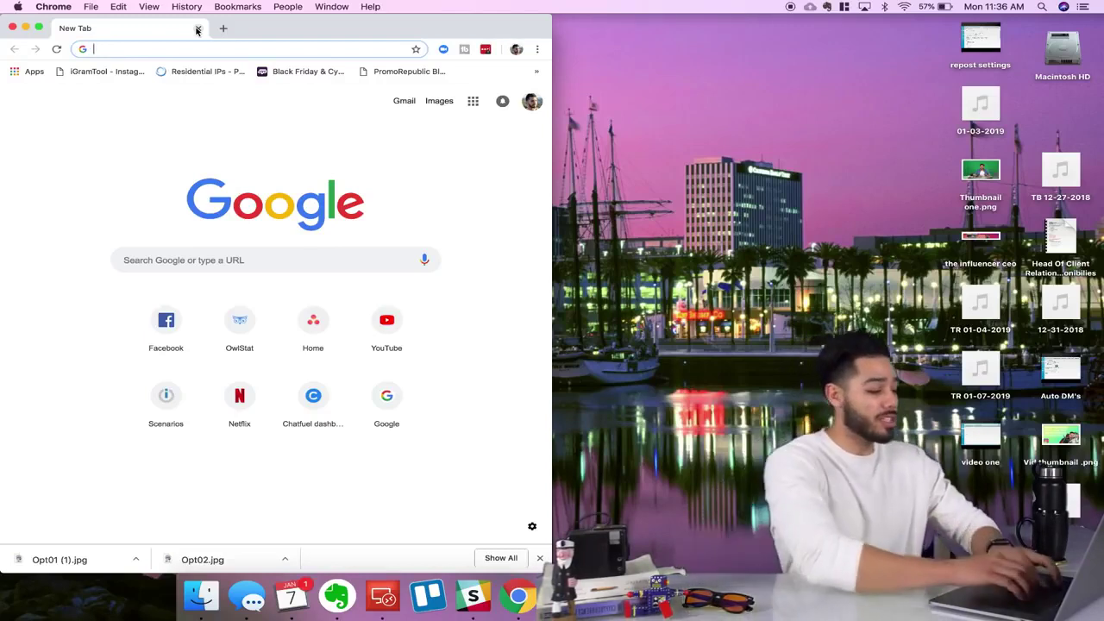
- Switch to Chrome and look up "jarvee"
type("jarvee")
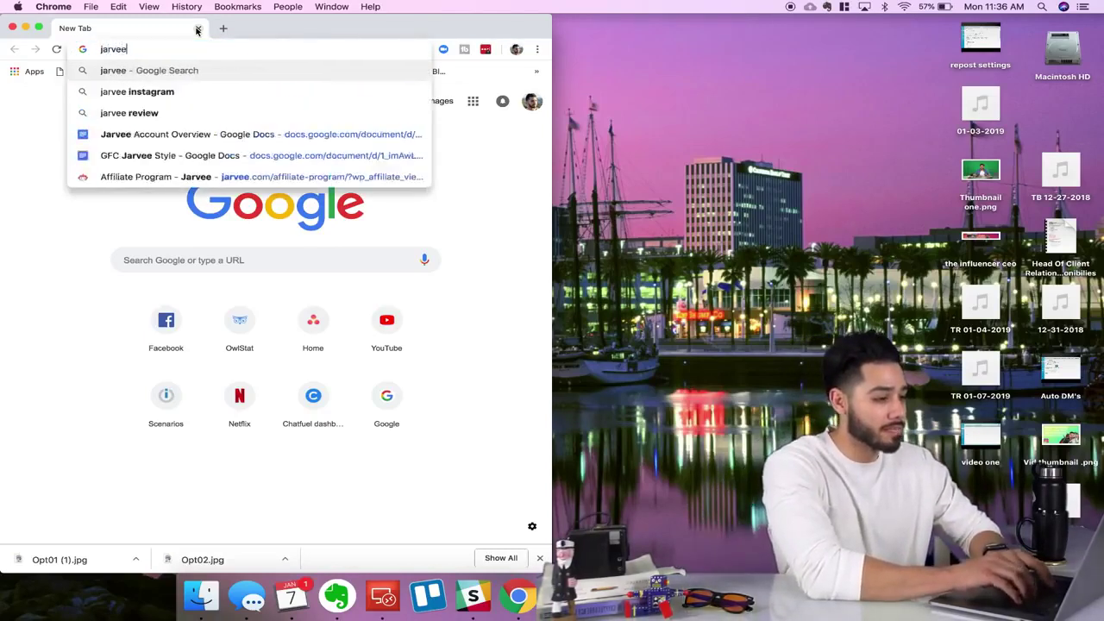
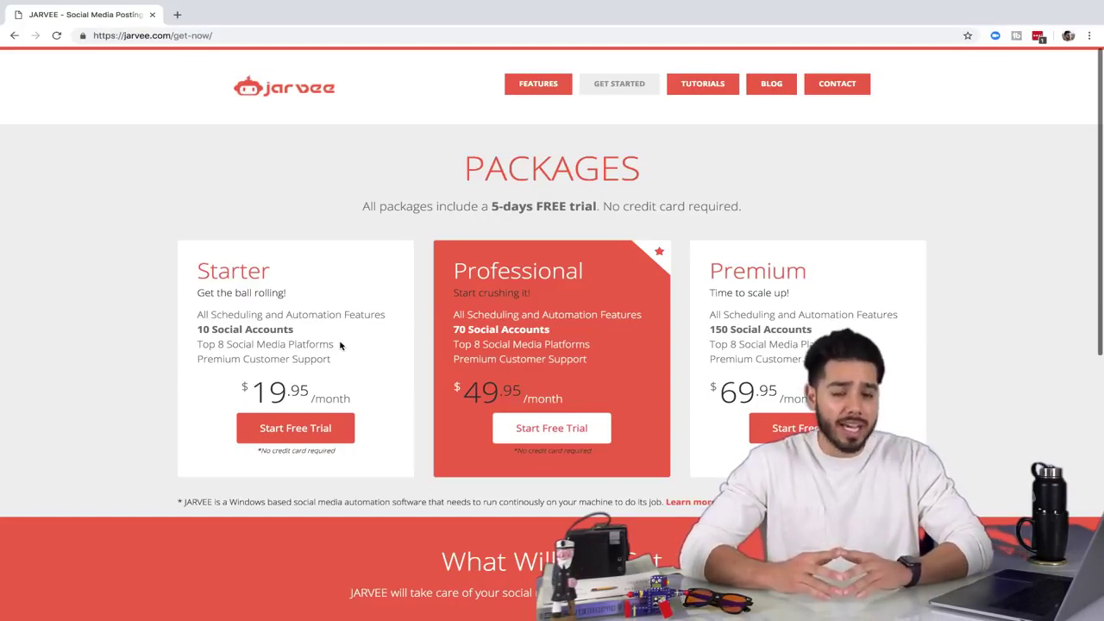
- Open greencloudvps.com in a new browser tab and go to its MassPlanner Optimized VPS page
left_click(180, 14)
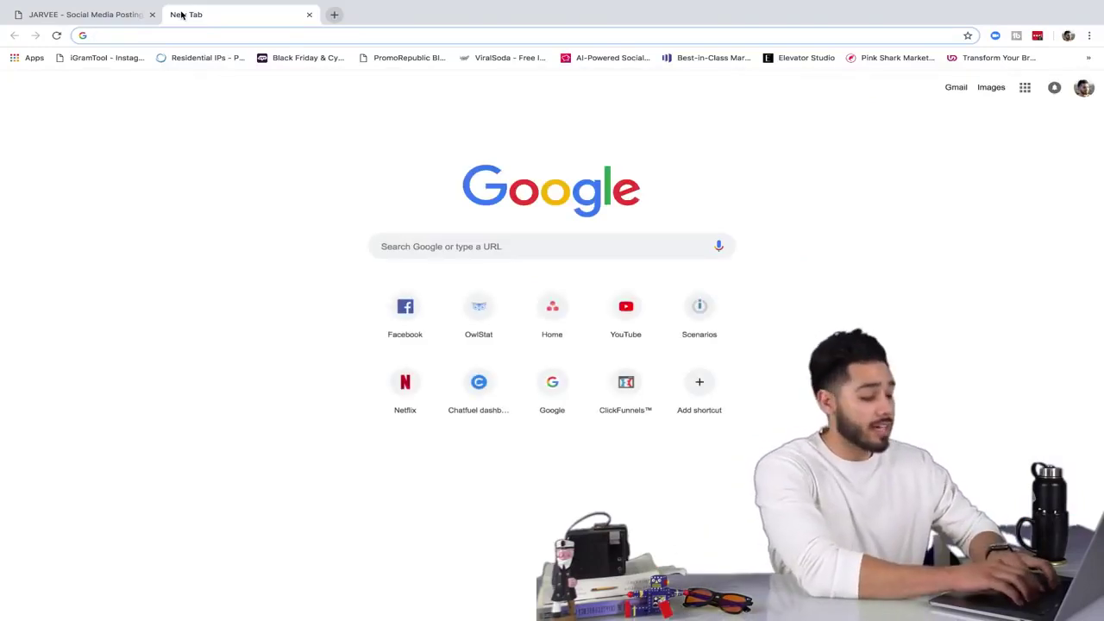
type("greencloudvp")
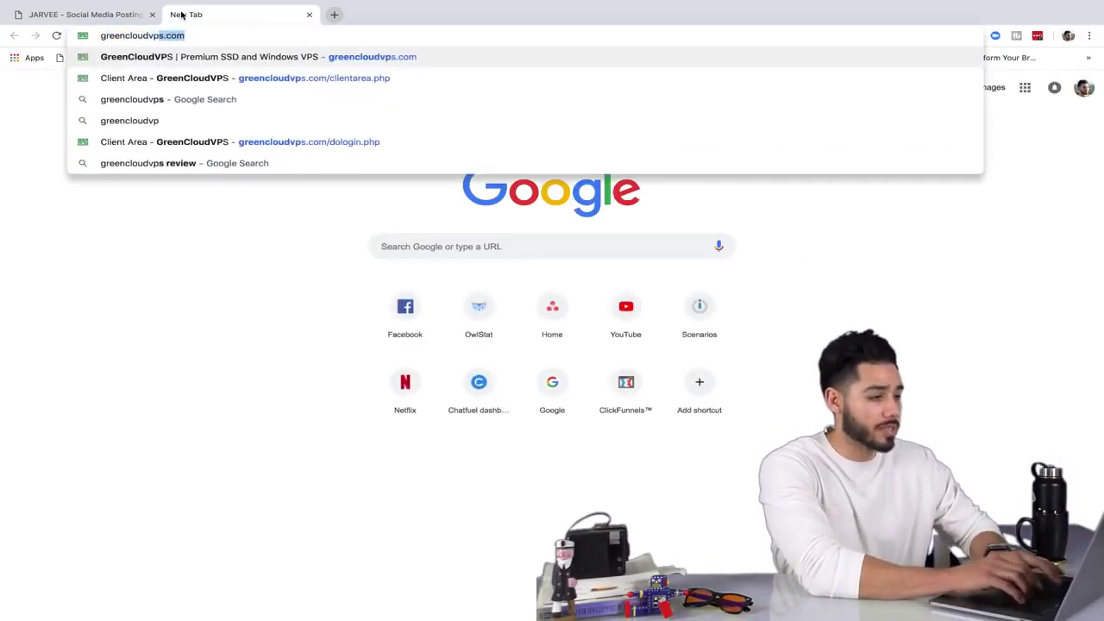
key("Return")
mouse_move(441, 76)
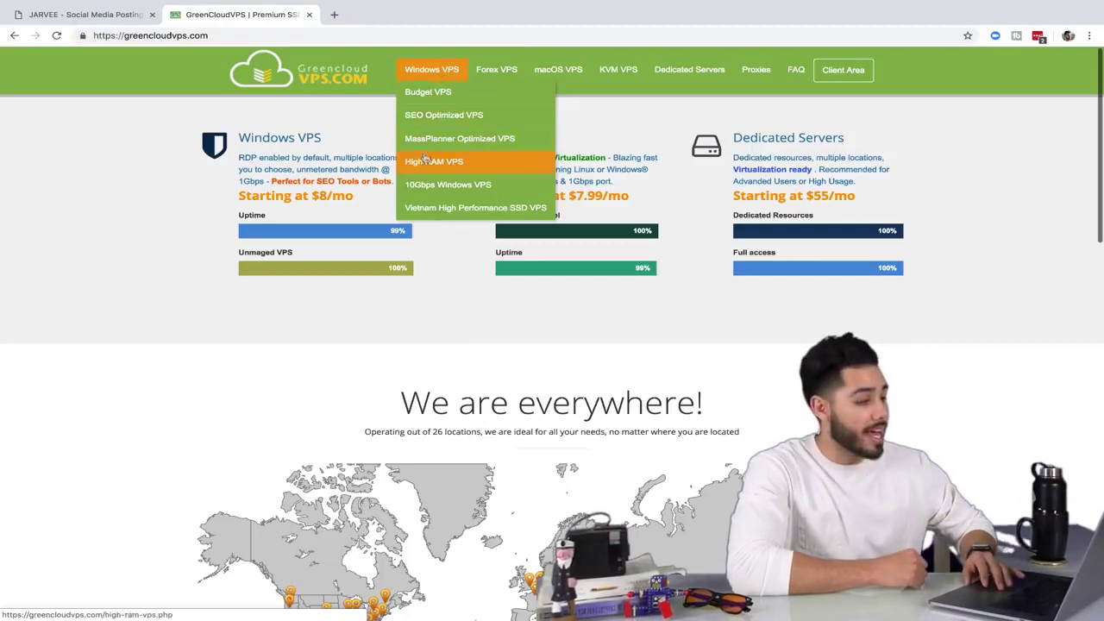
left_click(473, 144)
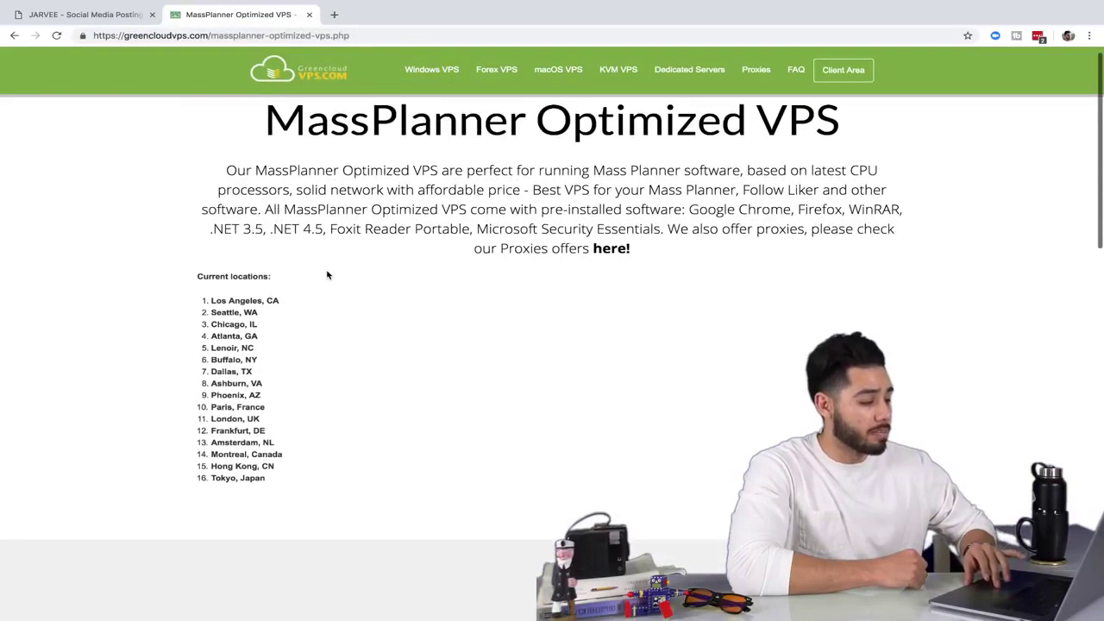
- Examine the MassPlanner Optimized VPS description and the Starter plan's price
left_click_drag(228, 235, 867, 229)
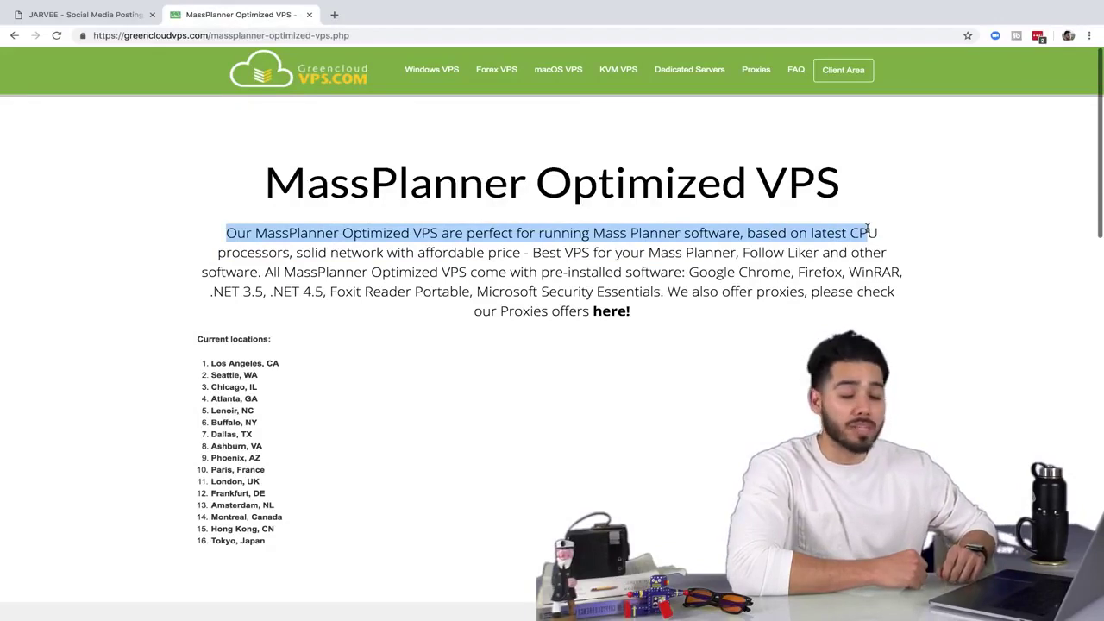
left_click(867, 230)
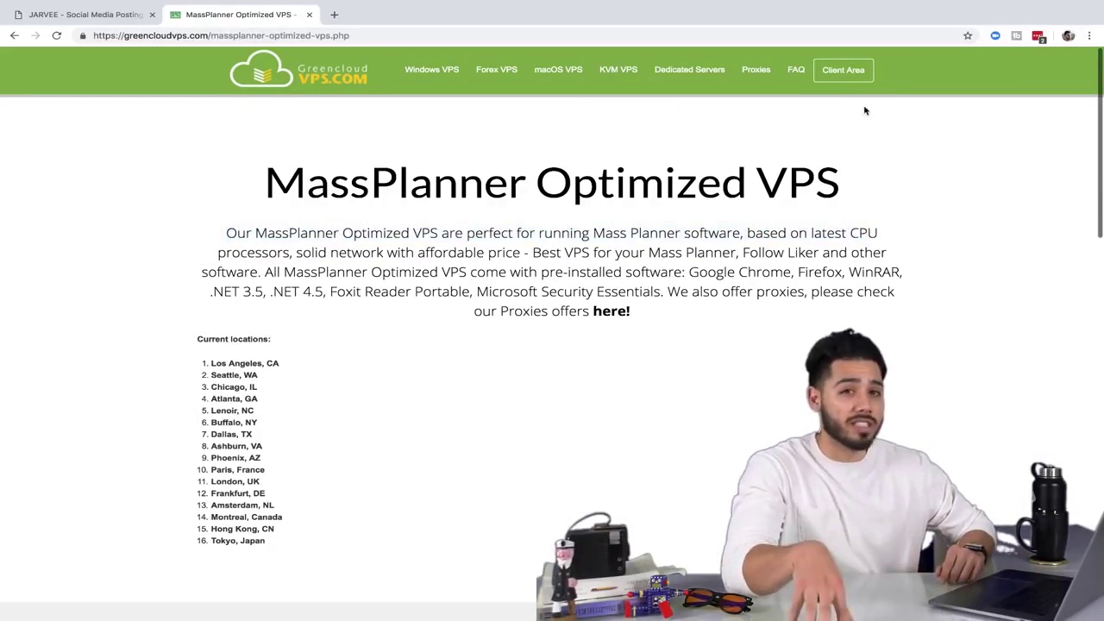
scroll(788, 251, "down", 5)
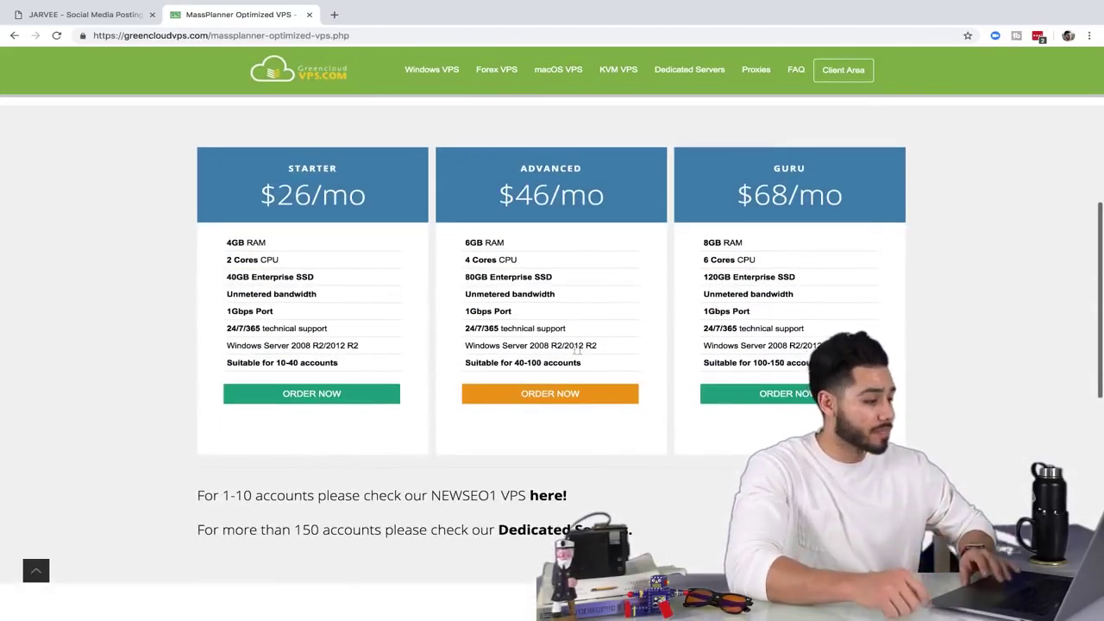
left_click_drag(281, 172, 375, 213)
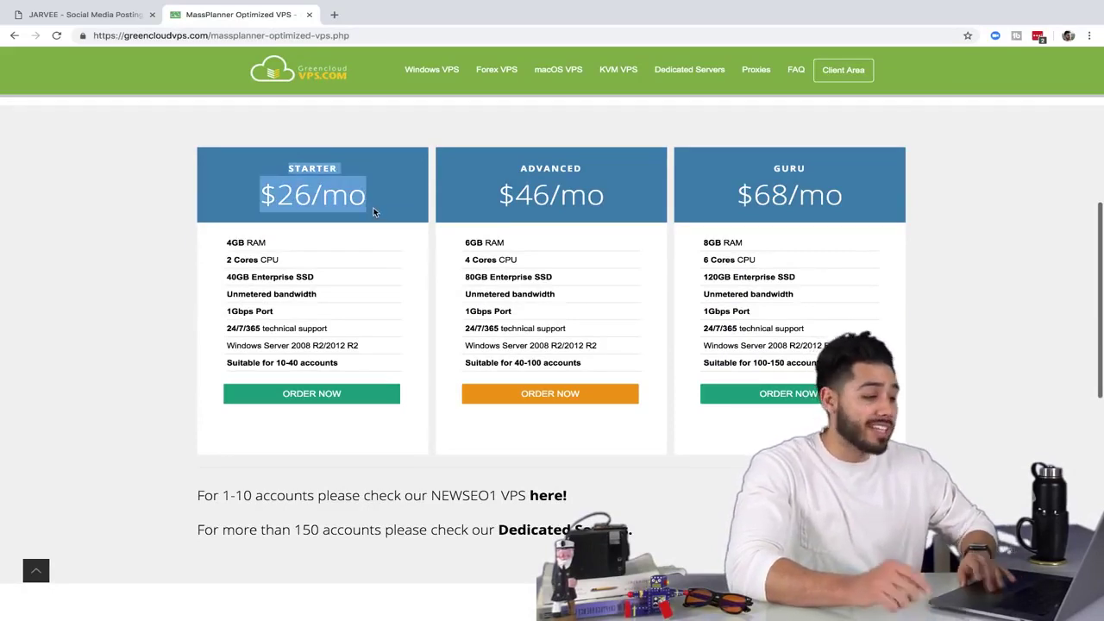
left_click(240, 189)
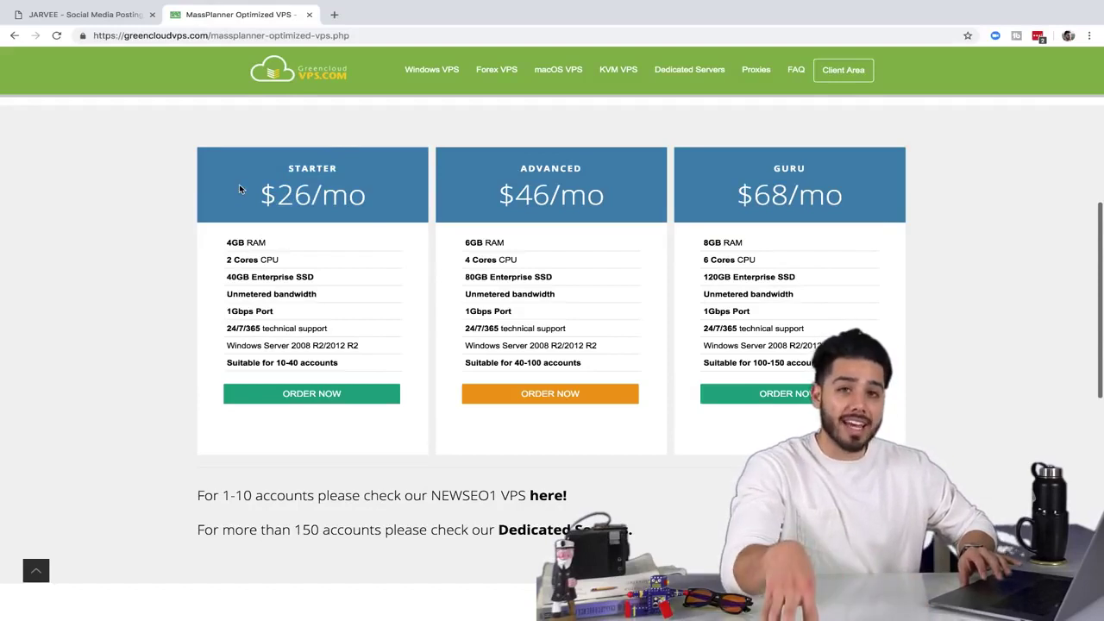
- Compare the Jarvee package prices with the MassPlanner Optimized VPS Starter plan's price
left_click(102, 12)
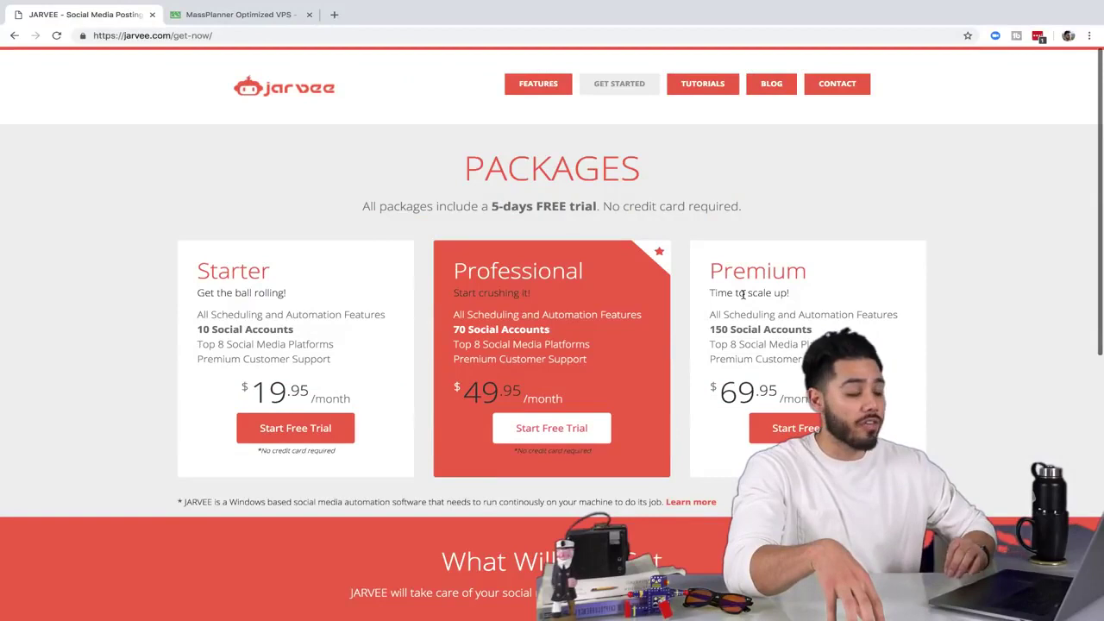
left_click(272, 15)
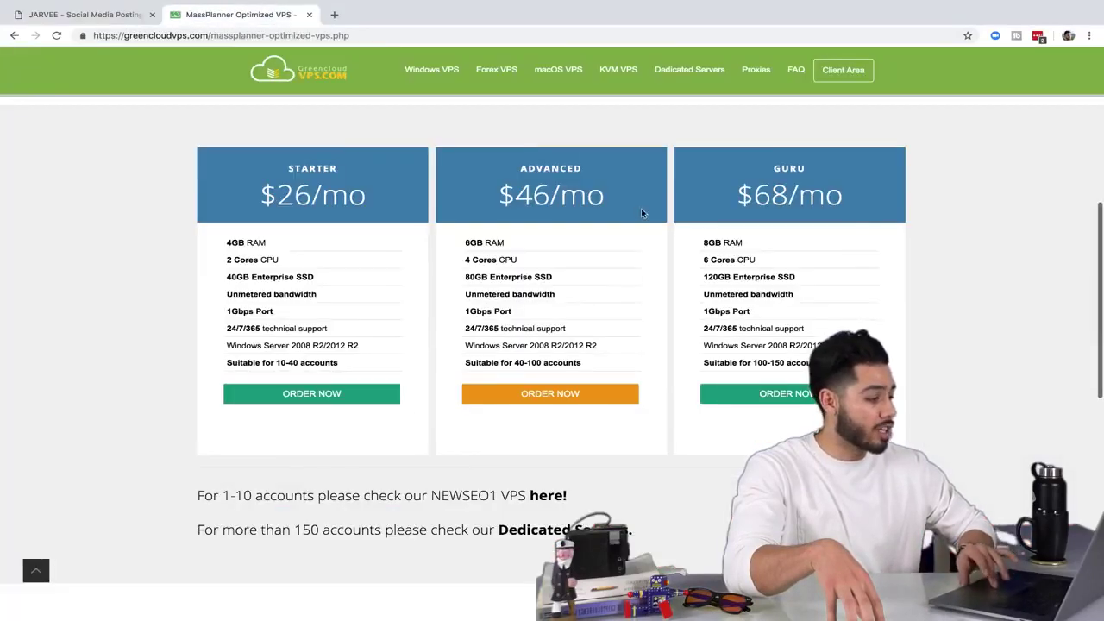
left_click_drag(261, 195, 366, 195)
left_click(366, 196)
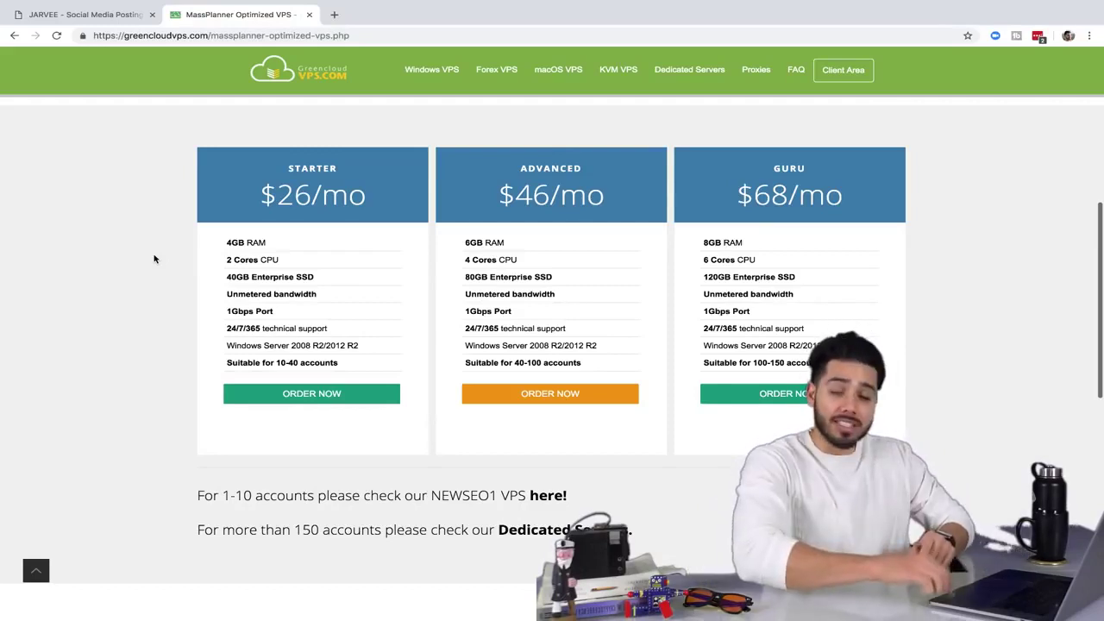
- Search Google for "microsoft remote desktop" in a new browser tab
left_click(333, 15)
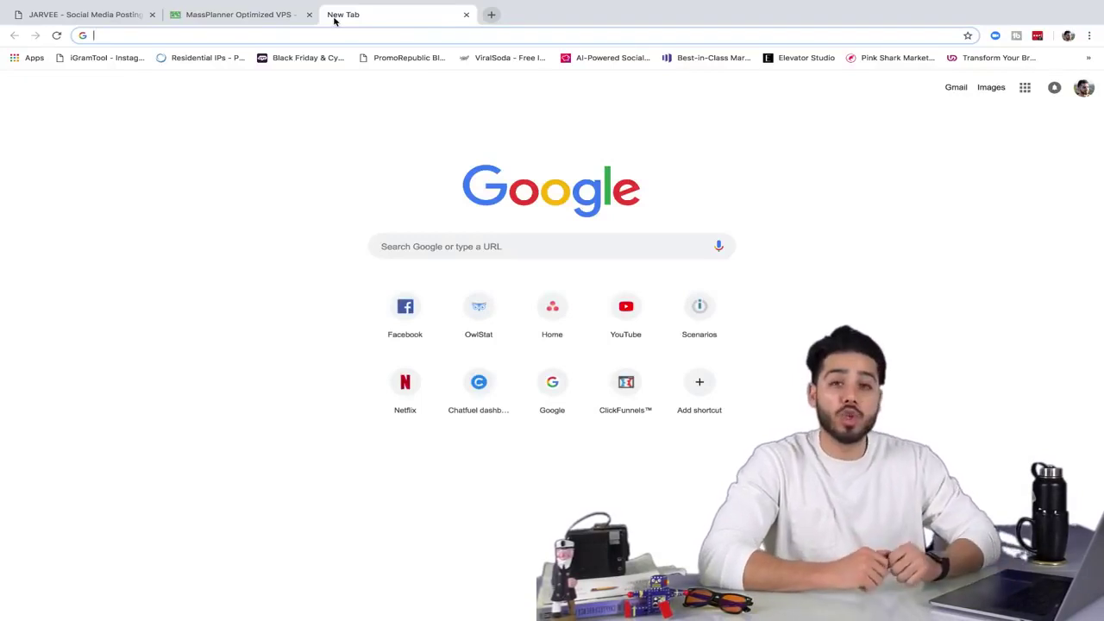
type("micro")
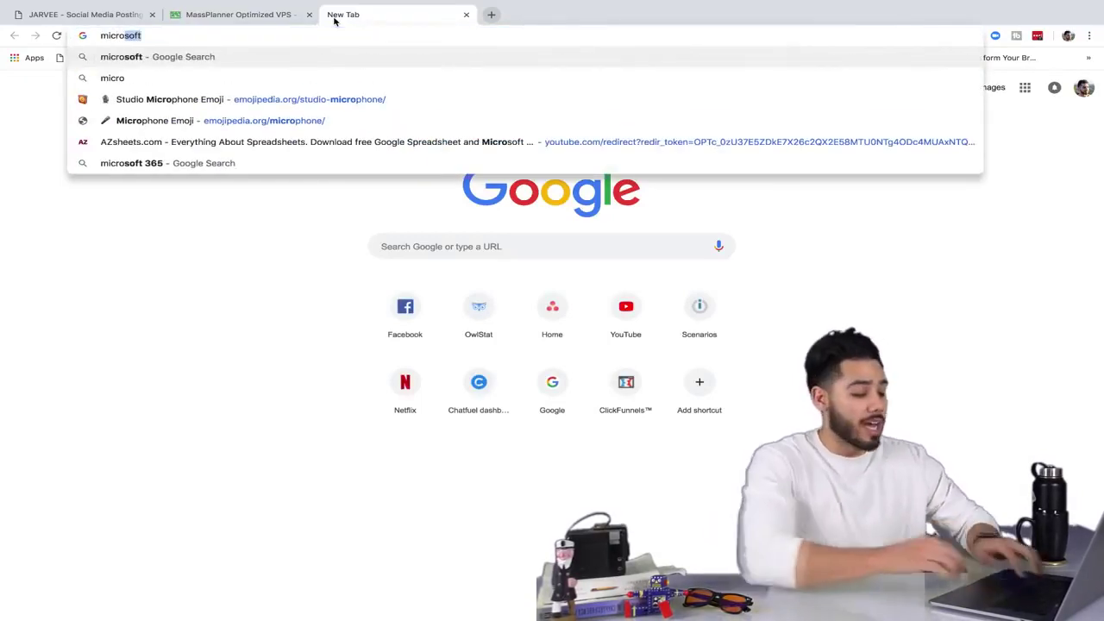
type("soft rep")
key("BackSpace")
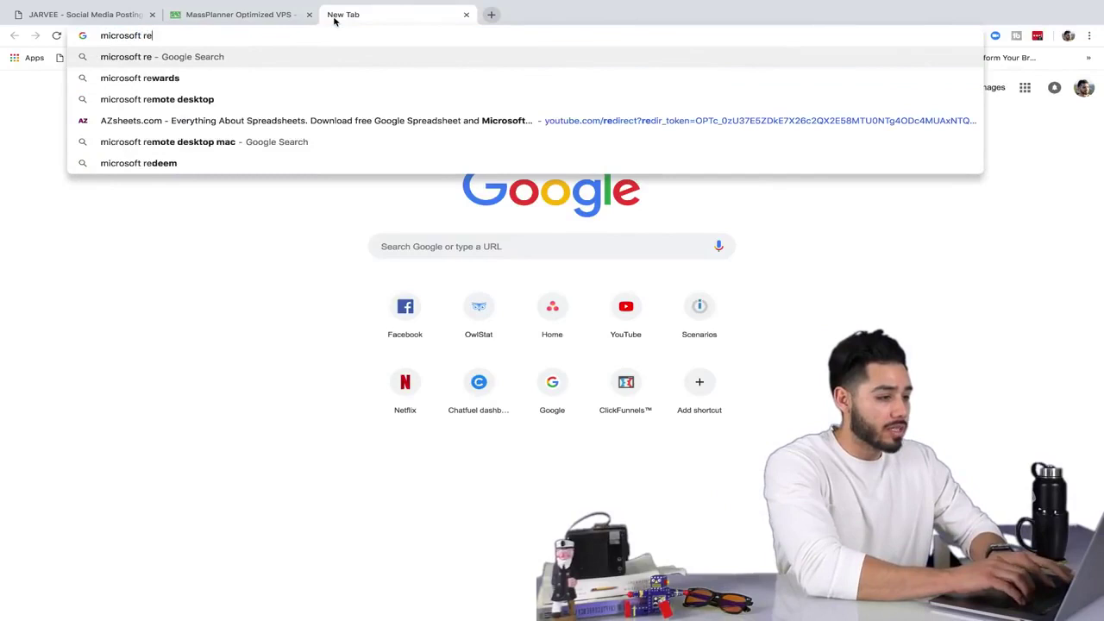
type("mote desktop")
key("Return")
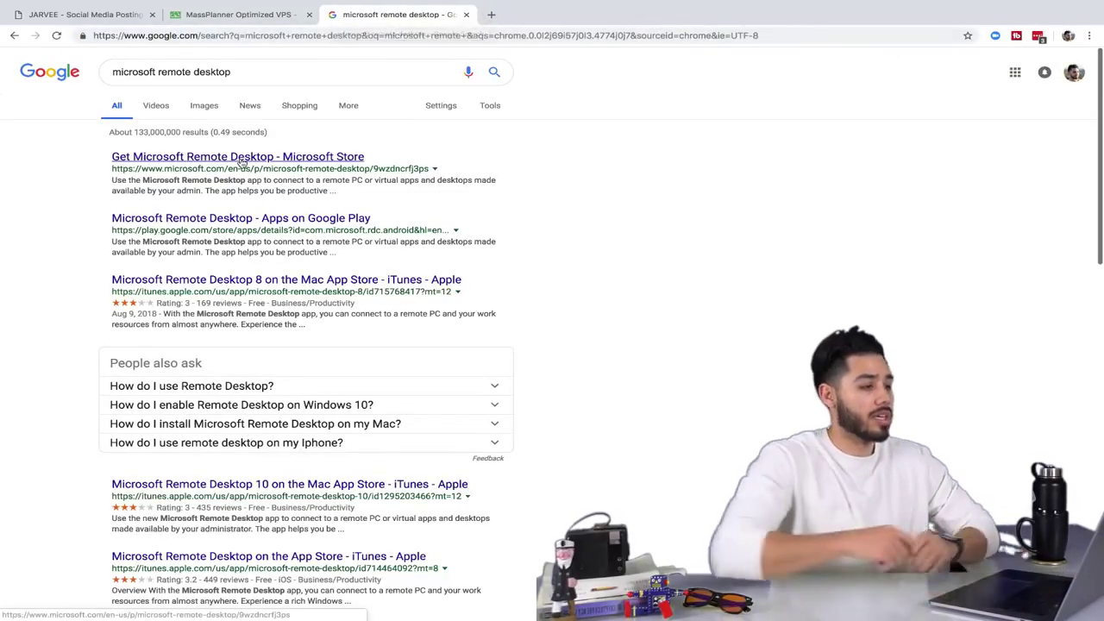
- View the Microsoft Store page for Microsoft Remote Desktop, and return to the results to open its Google Play page
left_click(242, 161)
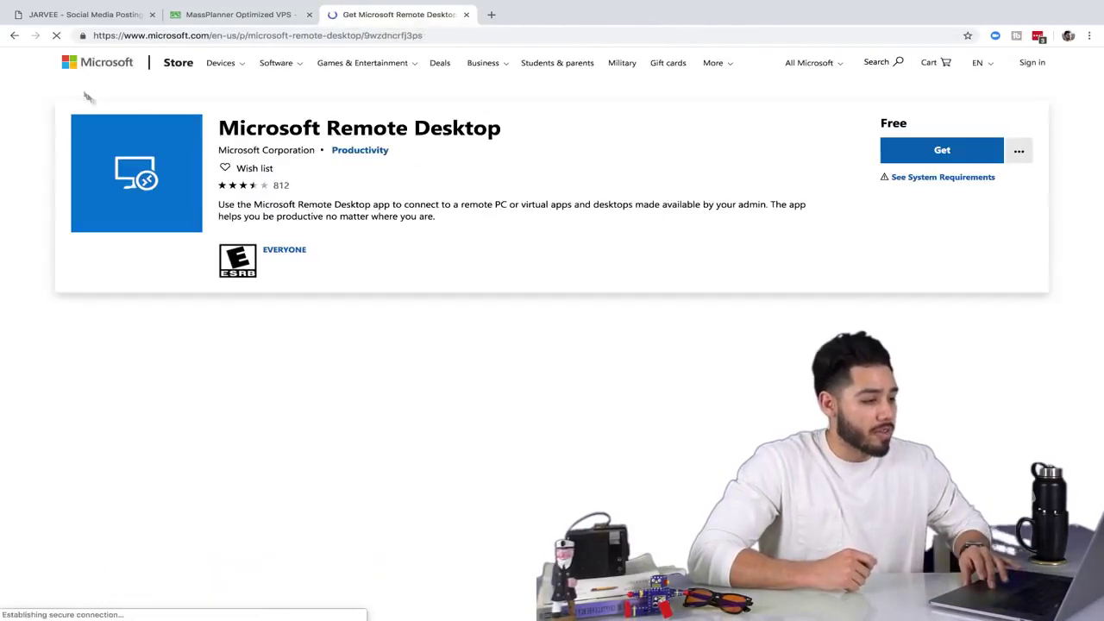
left_click(14, 36)
left_click(186, 216)
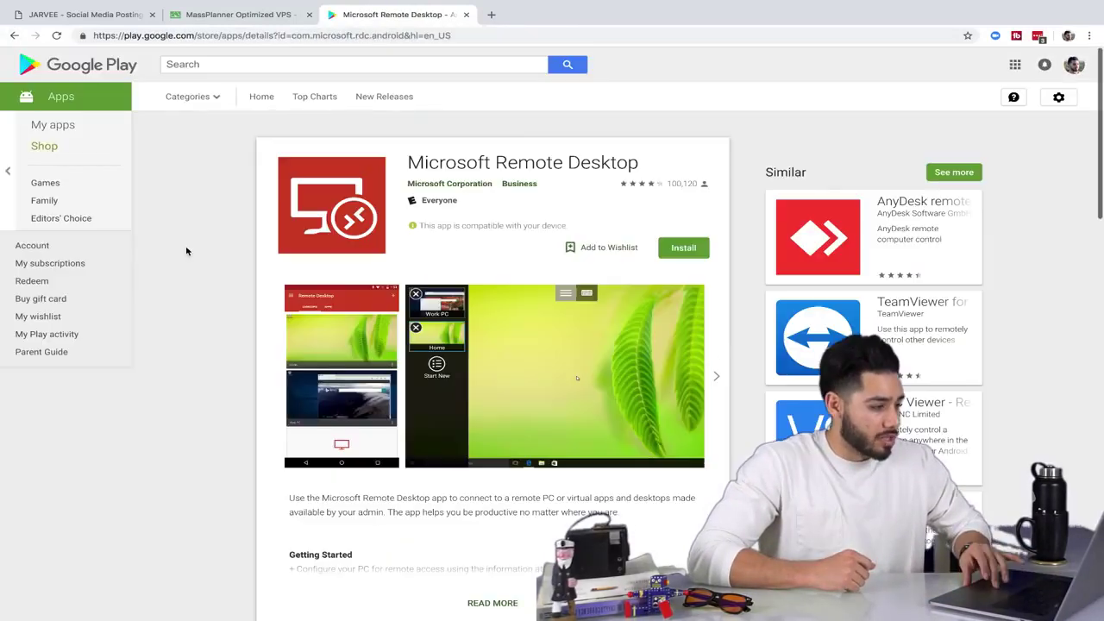
- Take the browser out of full screen, close the Spectacular VPS remote session and quit Microsoft Remote Desktop
mouse_move(186, 0)
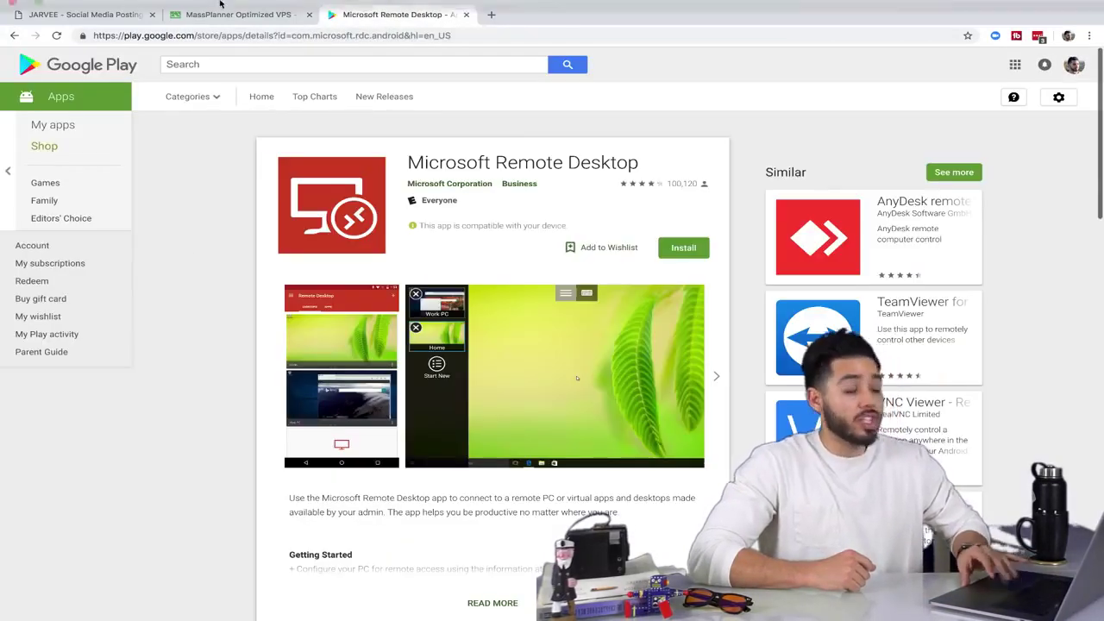
left_click(38, 22)
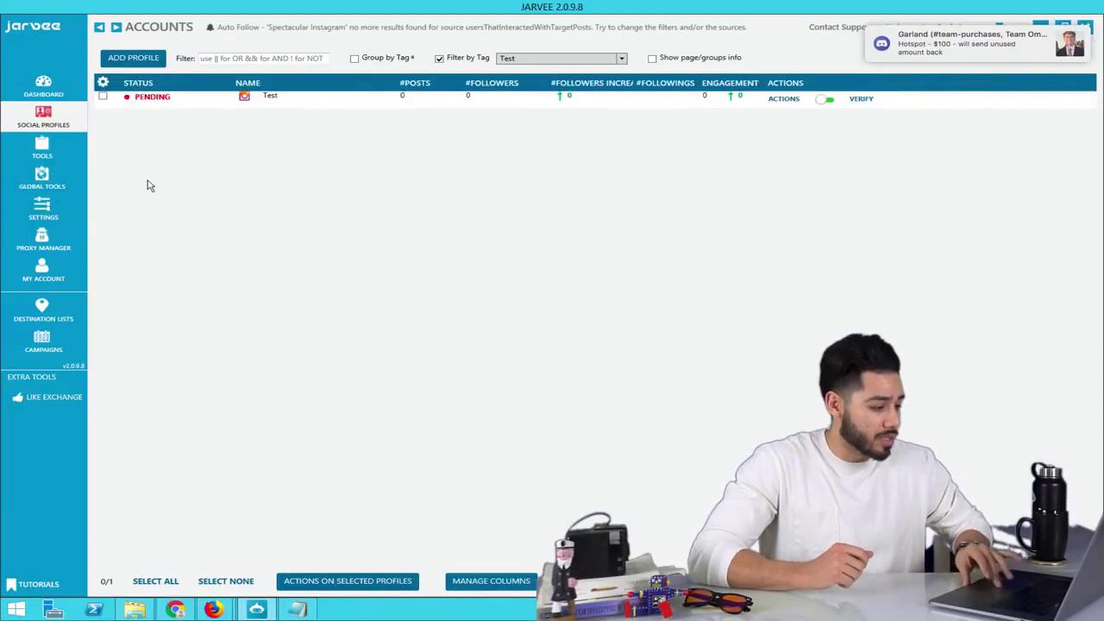
mouse_move(233, 0)
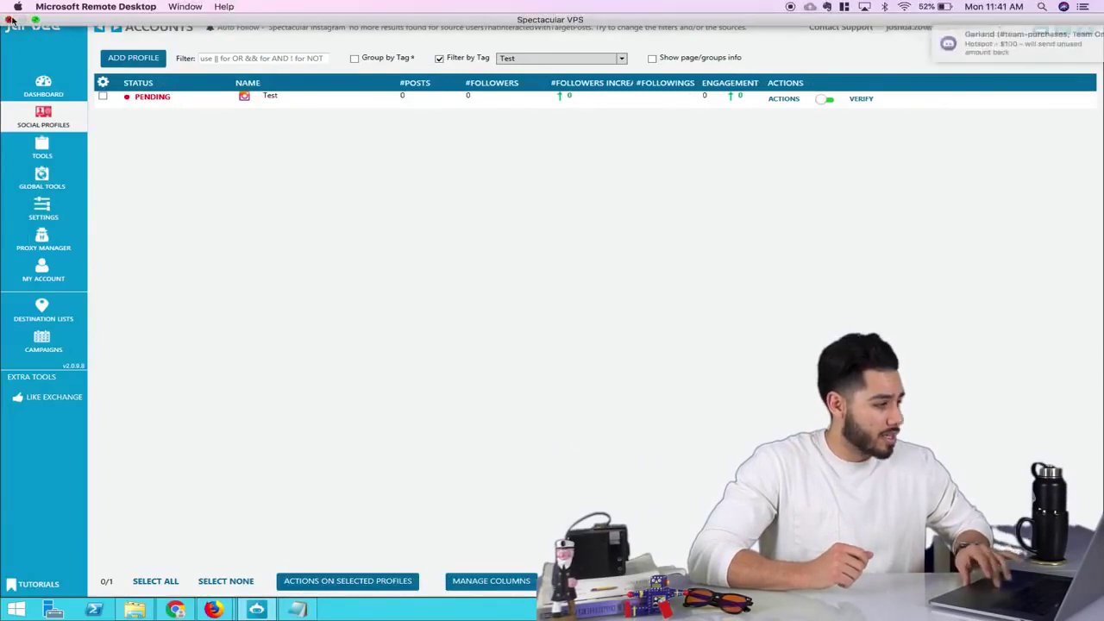
left_click(12, 19)
right_click(381, 610)
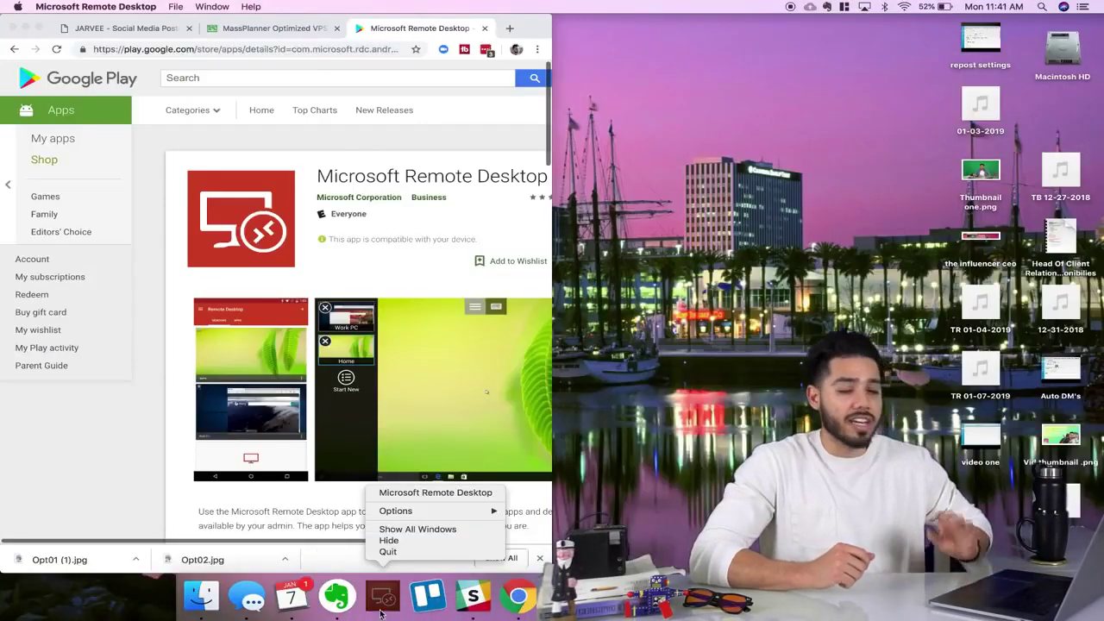
left_click(388, 552)
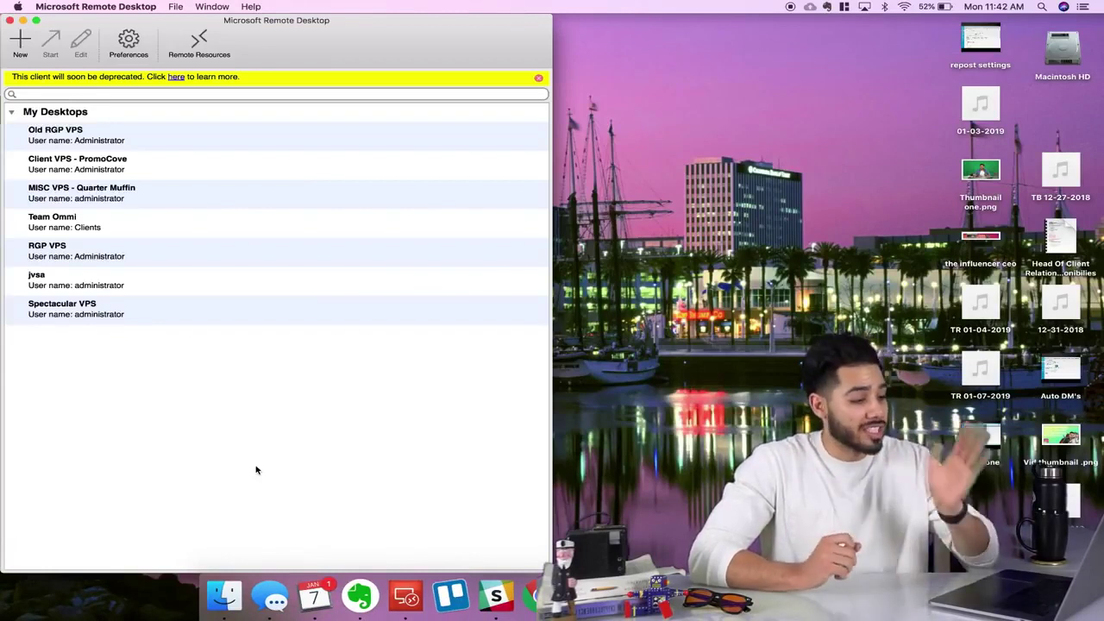
- Start a new remote desktop entry in Microsoft Remote Desktop and go through its PC name, user name, password and connection name fields
left_click(18, 43)
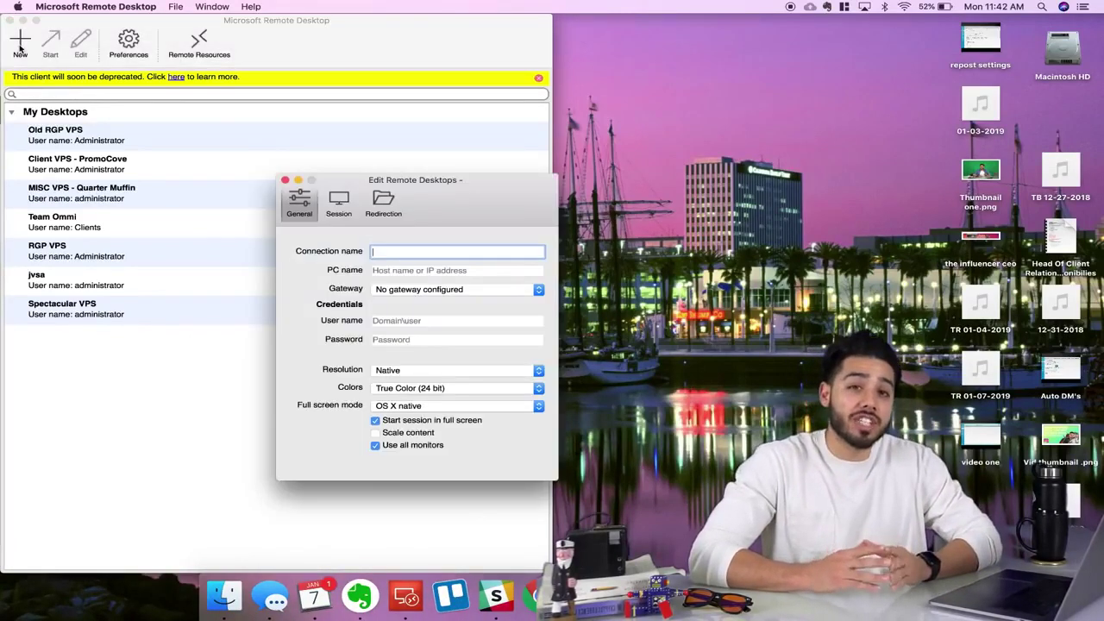
left_click(383, 270)
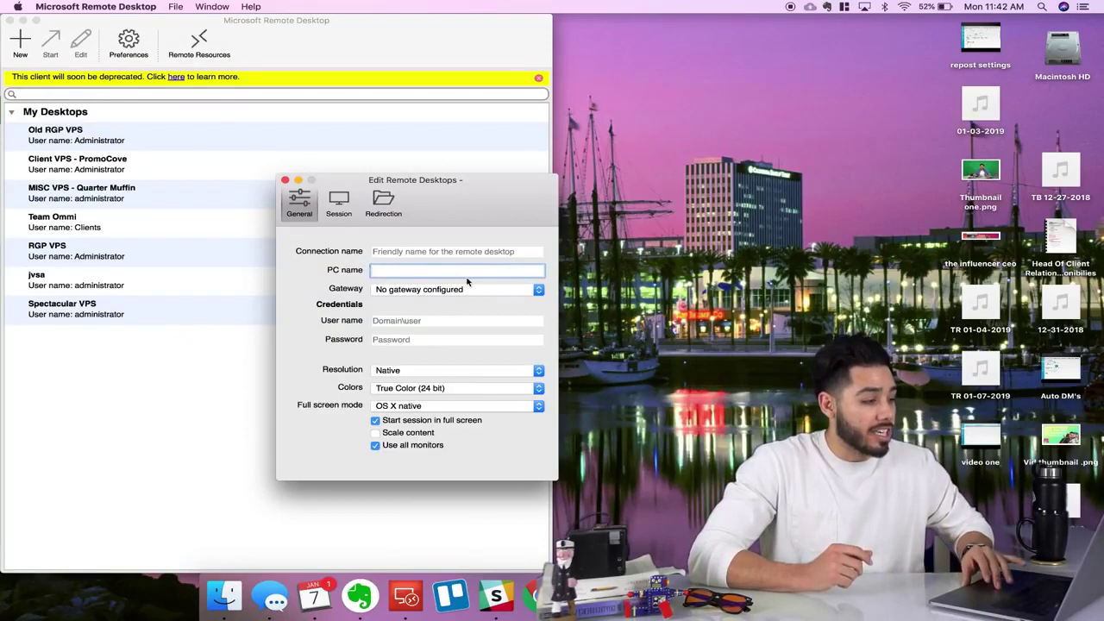
left_click(423, 321)
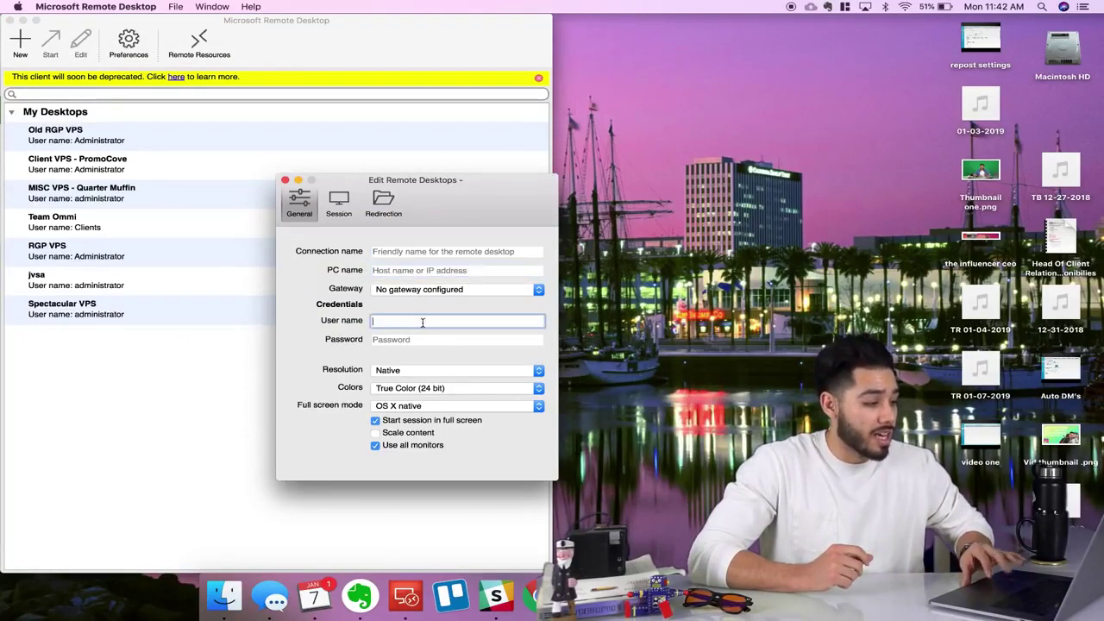
left_click(401, 340)
left_click(402, 251)
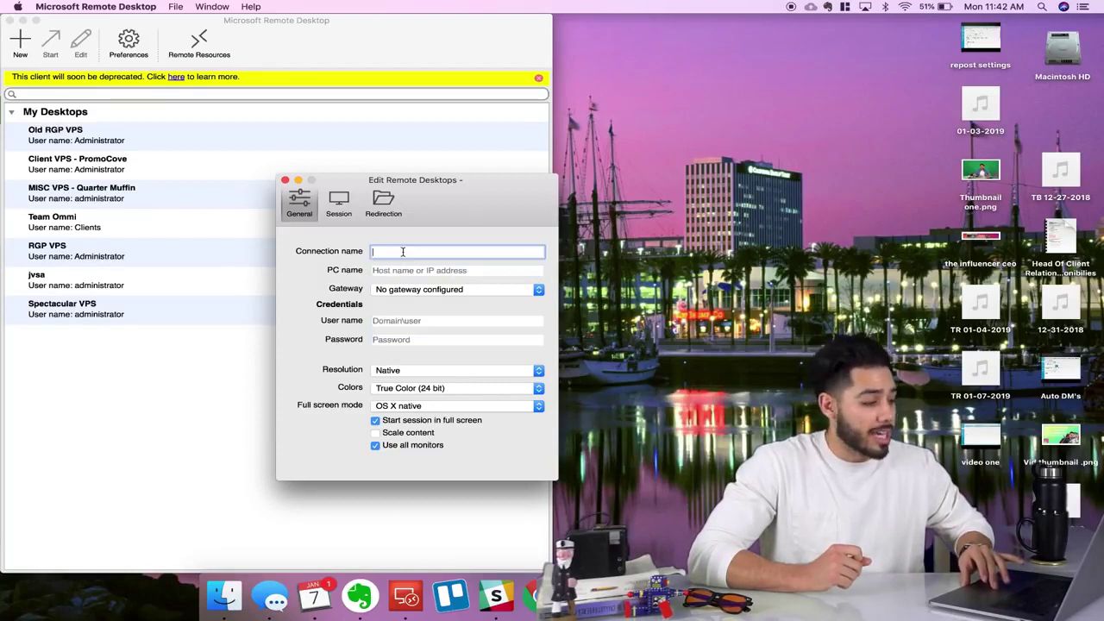
- Fill in the new remote desktop's connection name, PC name 1111:1111L:2222, user name Amdin and account password, and close the entry to save it
type("Bobbys vps")
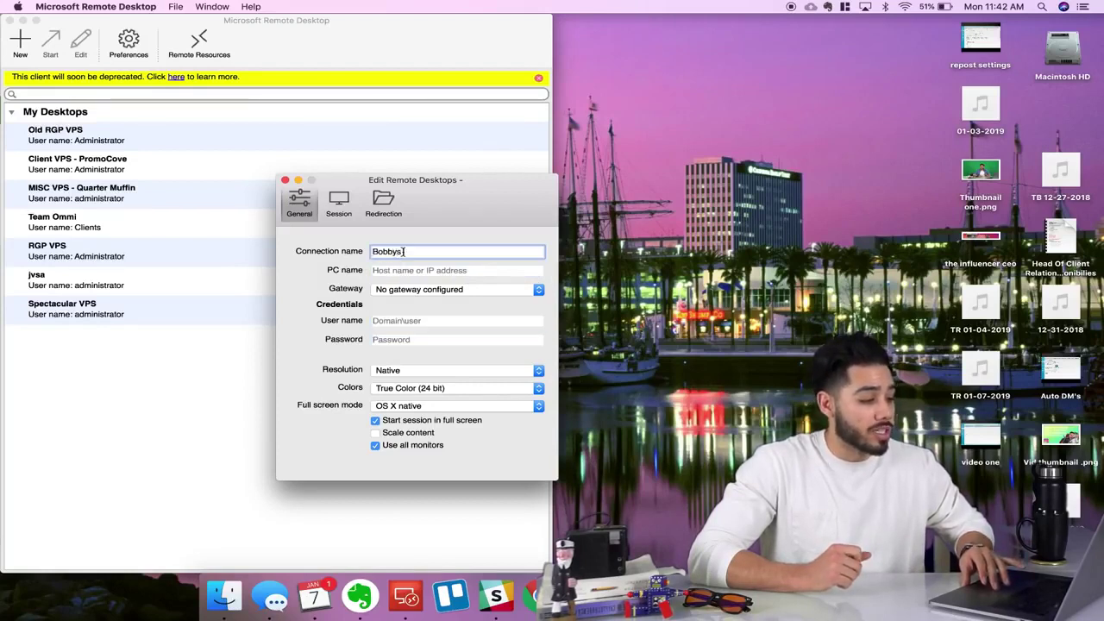
left_click(390, 271)
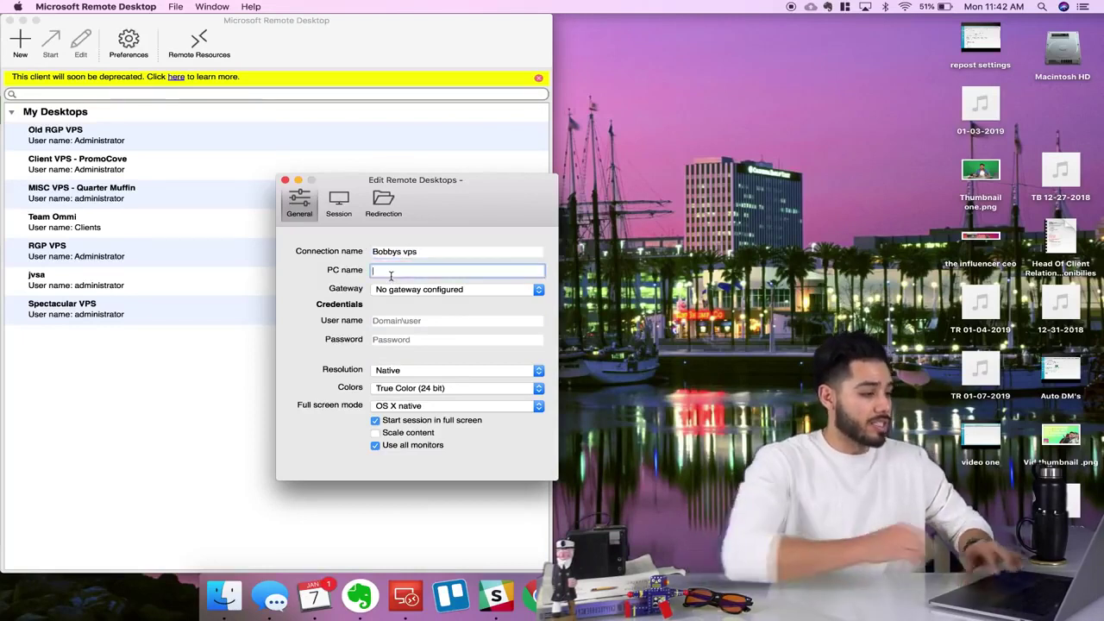
type("1111.1")
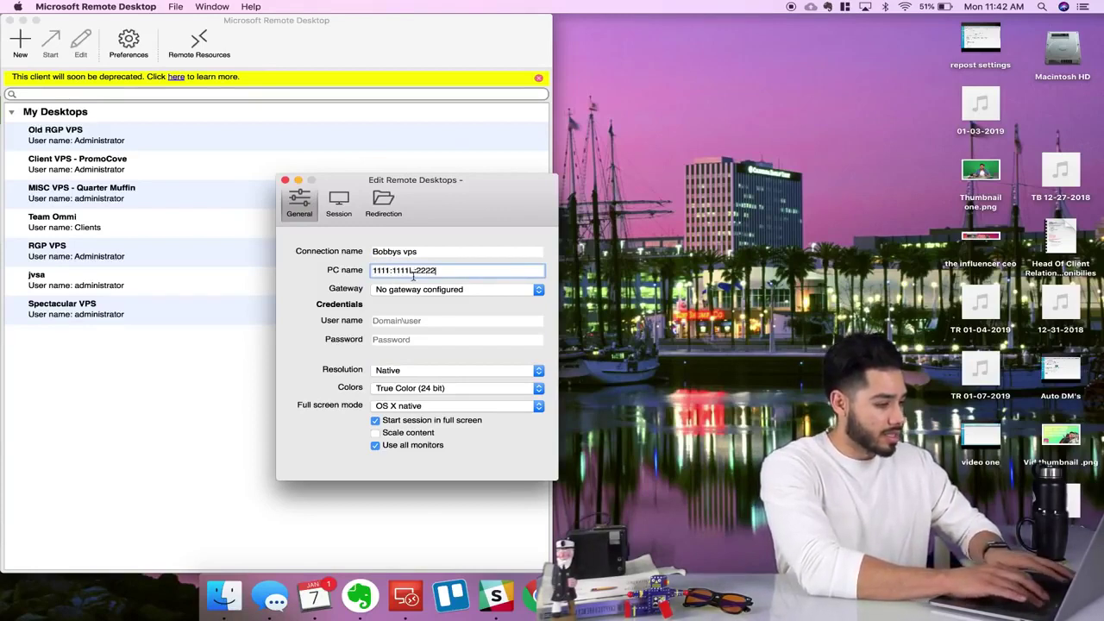
left_click(395, 320)
type("Amdin")
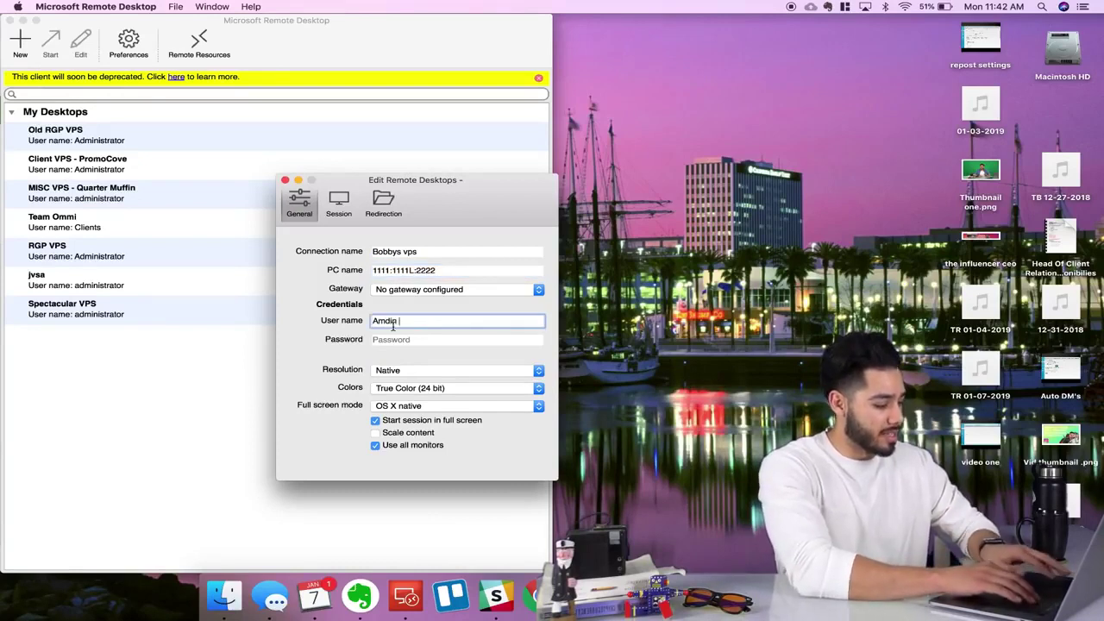
left_click(388, 339)
type("•••••")
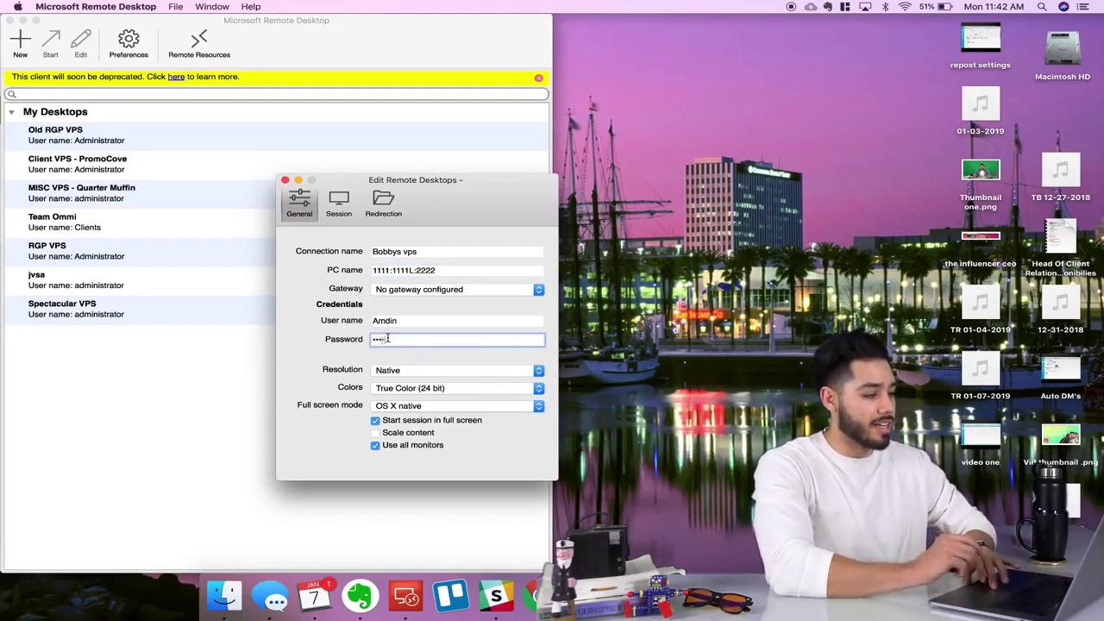
left_click(287, 182)
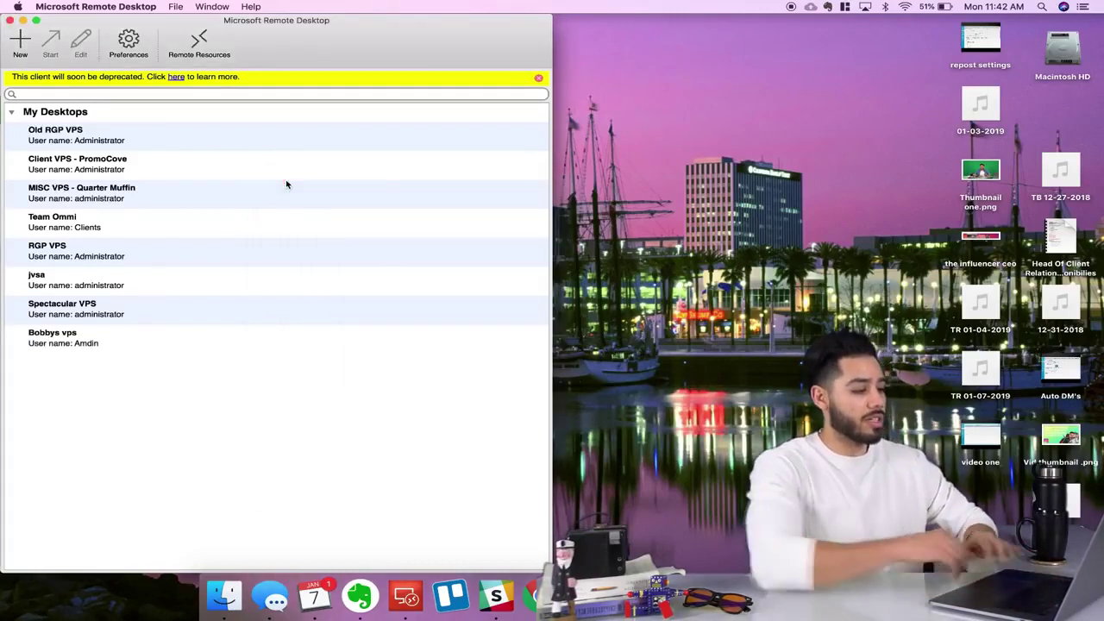
- Try to start a remote session with the newly added desktop connection
left_click(88, 345)
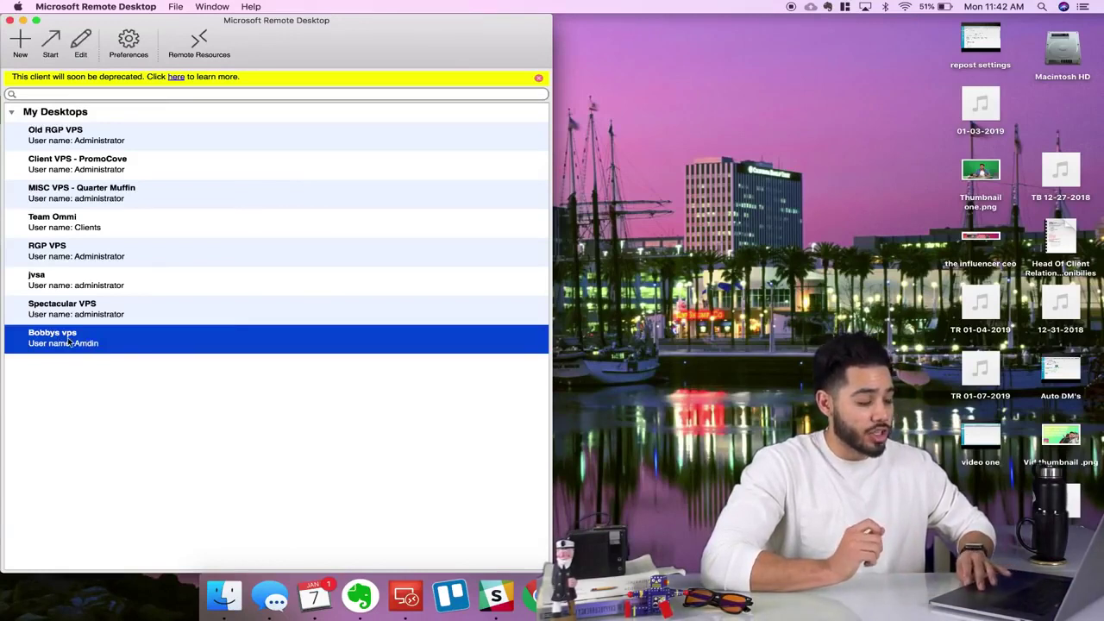
double_click(69, 343)
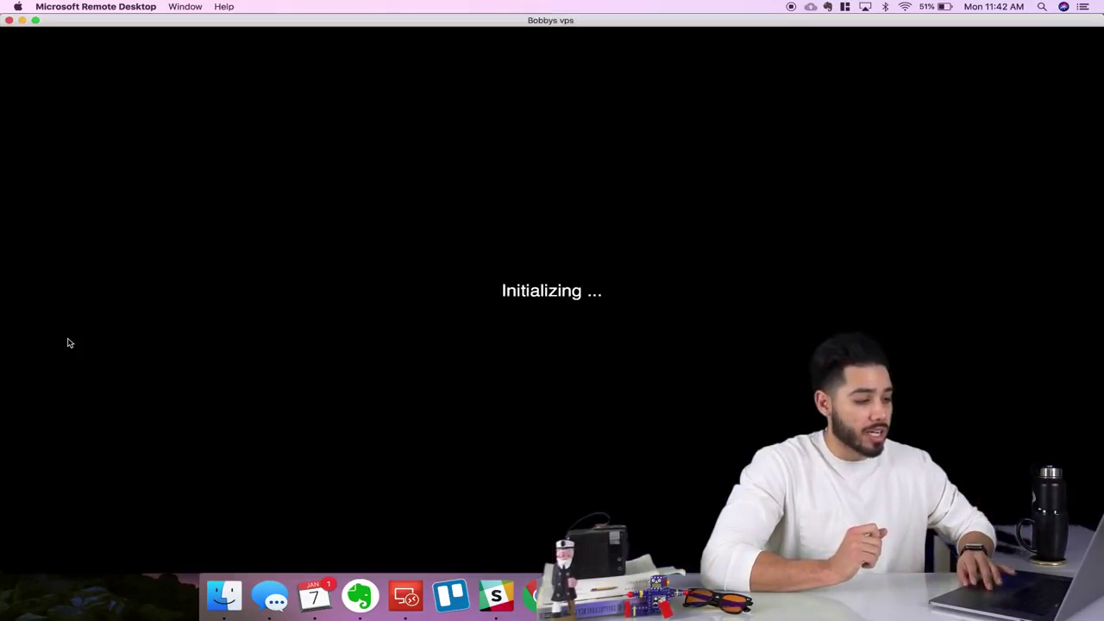
left_click(660, 62)
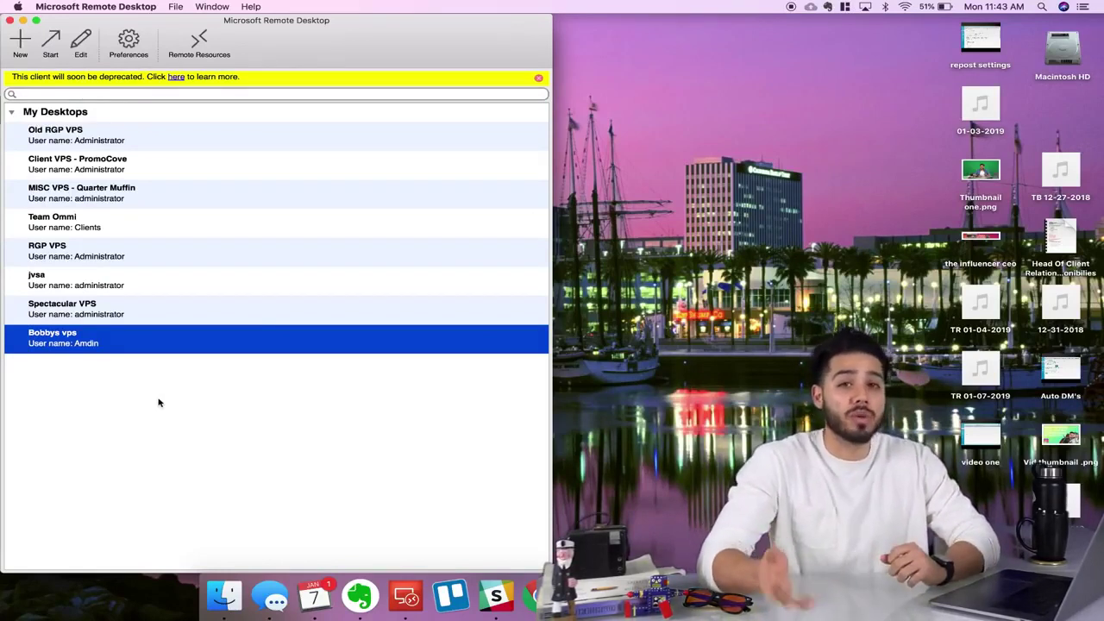
- Connect to the Spectacular VPS and minimize its open browser windows to reach the Windows desktop
double_click(100, 312)
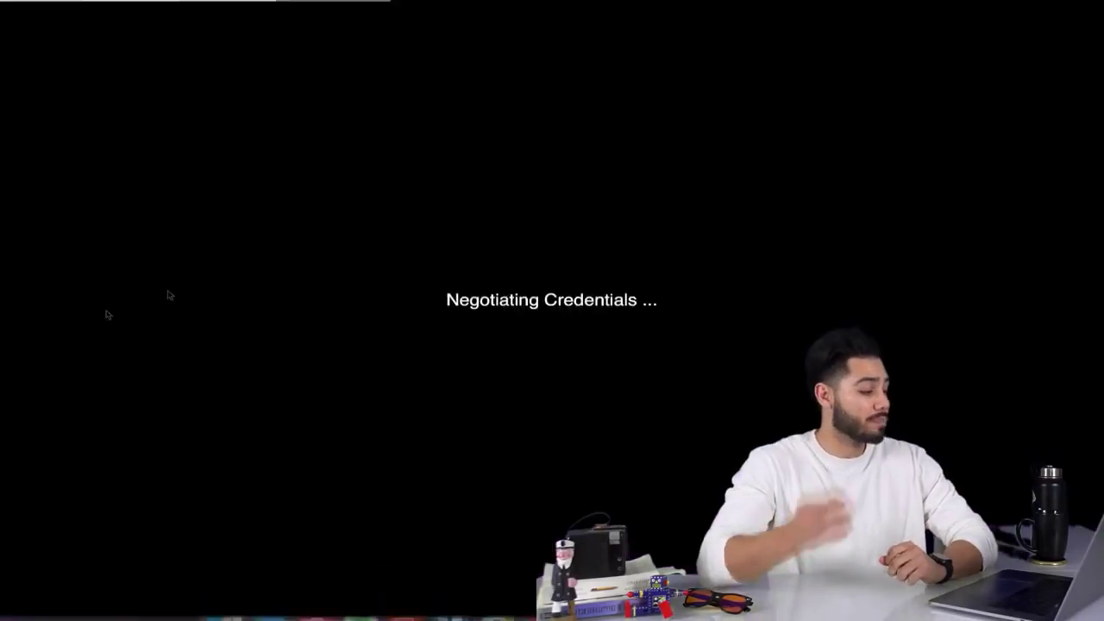
left_click(700, 226)
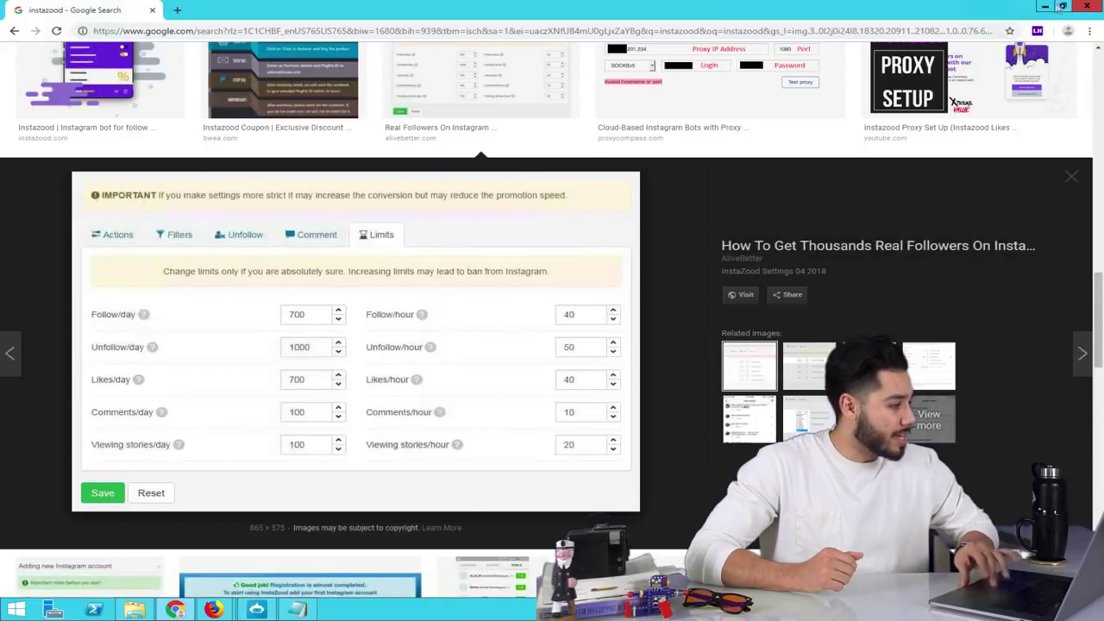
left_click(1045, 6)
left_click(1047, 6)
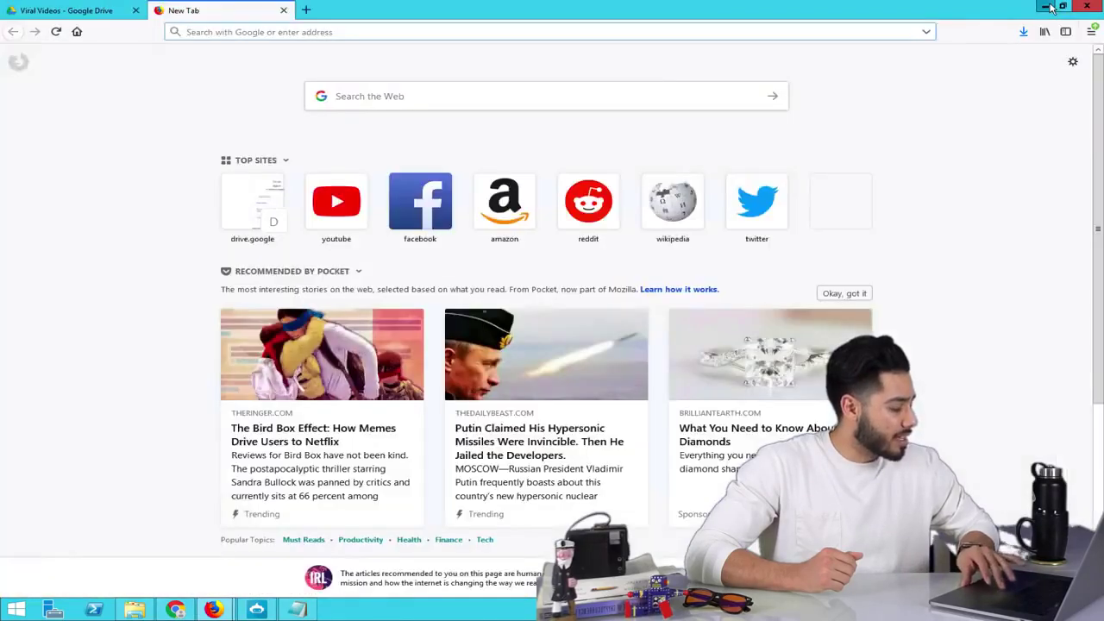
left_click(1048, 6)
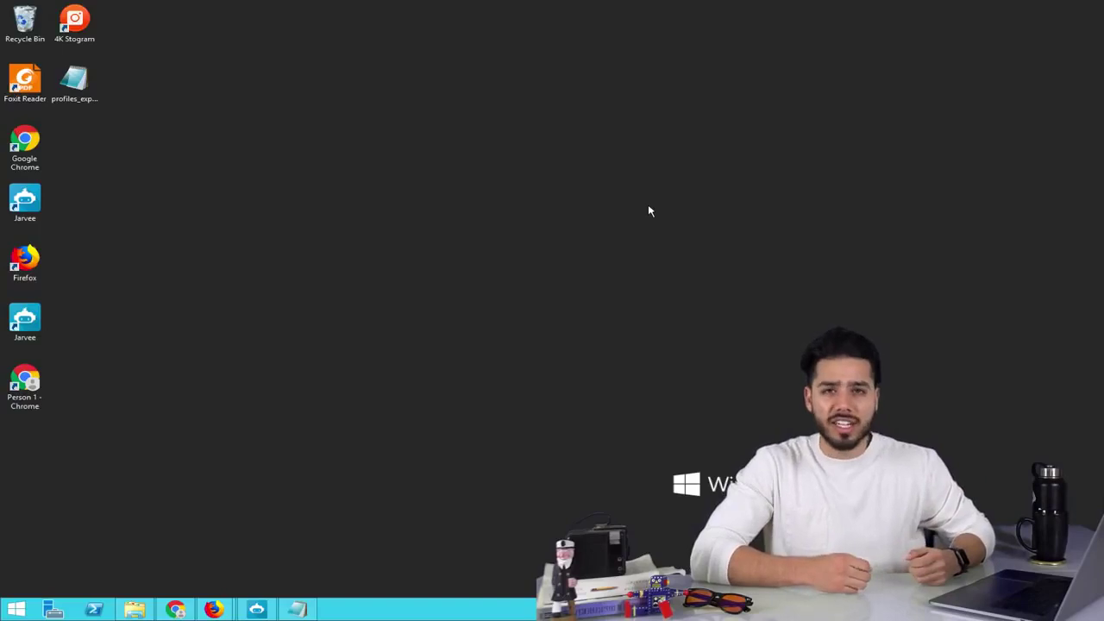
- Open Jarvee on the VPS and add a new Instagram profile
mouse_move(175, 609)
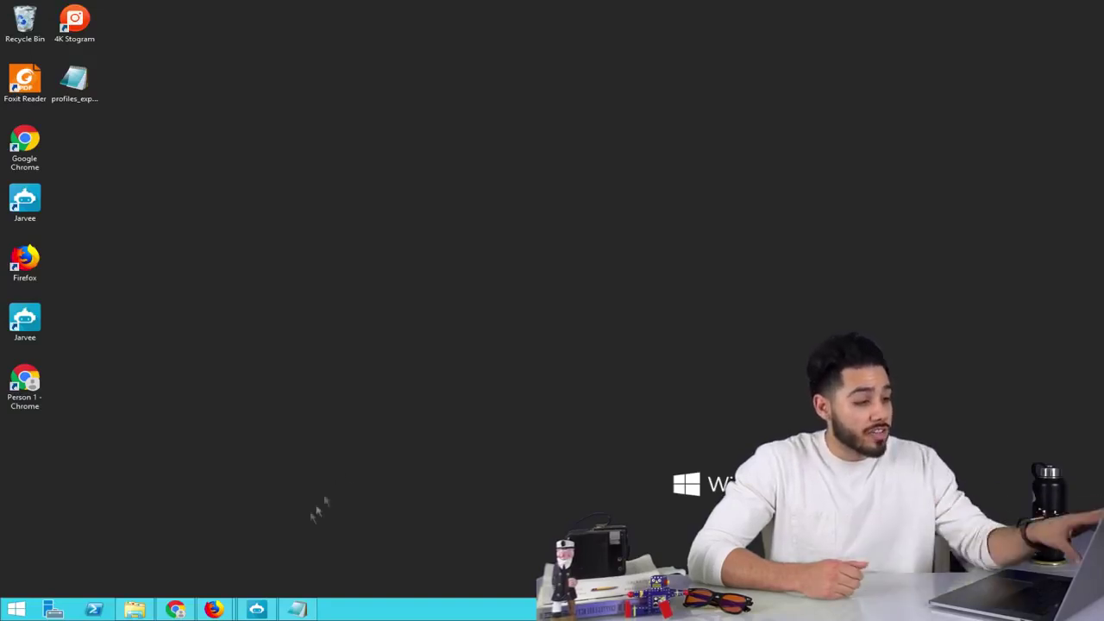
left_click(257, 610)
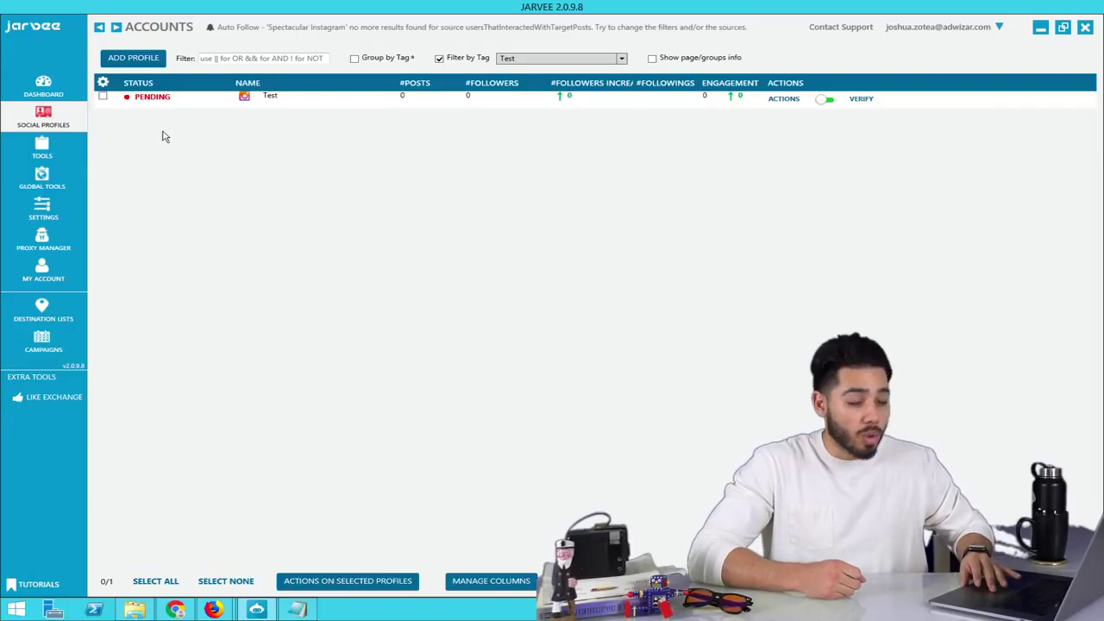
left_click(149, 59)
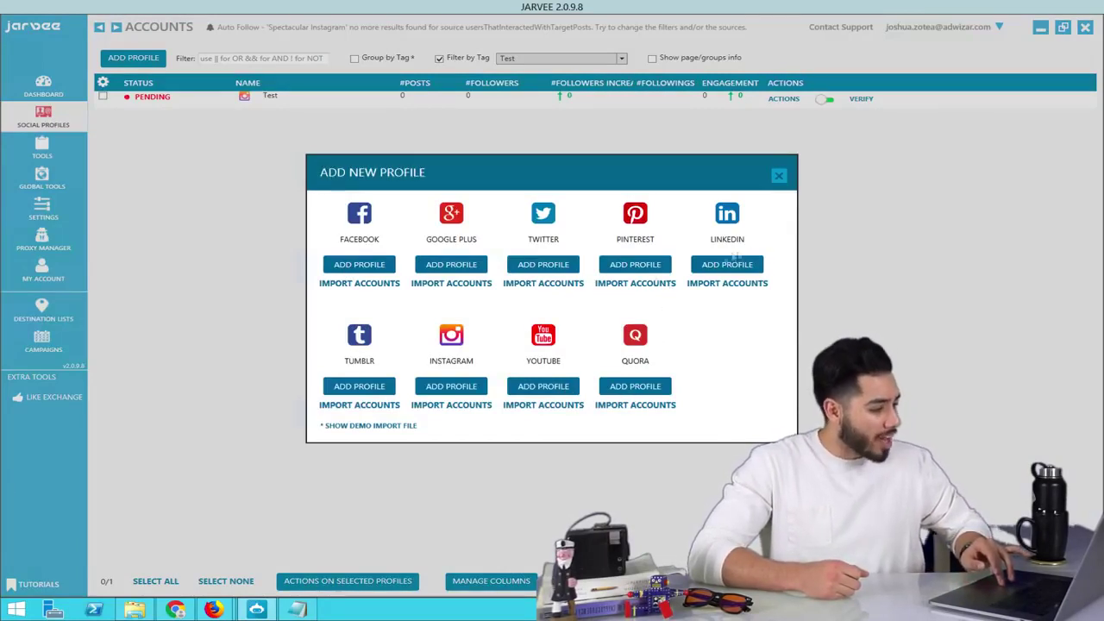
left_click(449, 388)
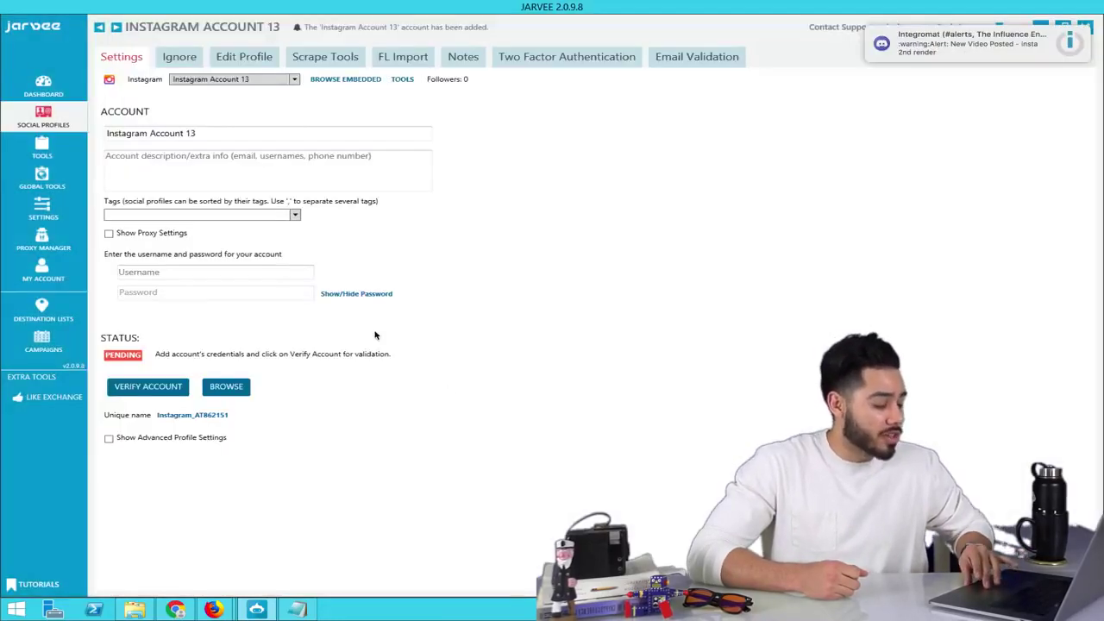
- Replace the new Instagram profile's default name, and enter the username TheInfluencerCEO and the account password
left_click_drag(198, 134, 110, 135)
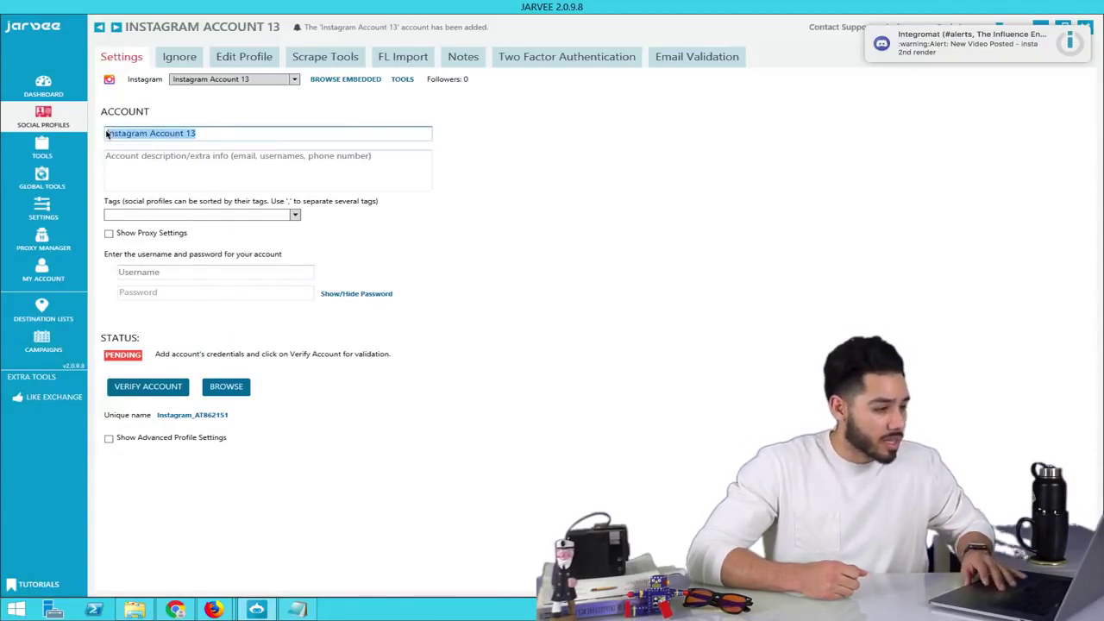
key("BackSpace")
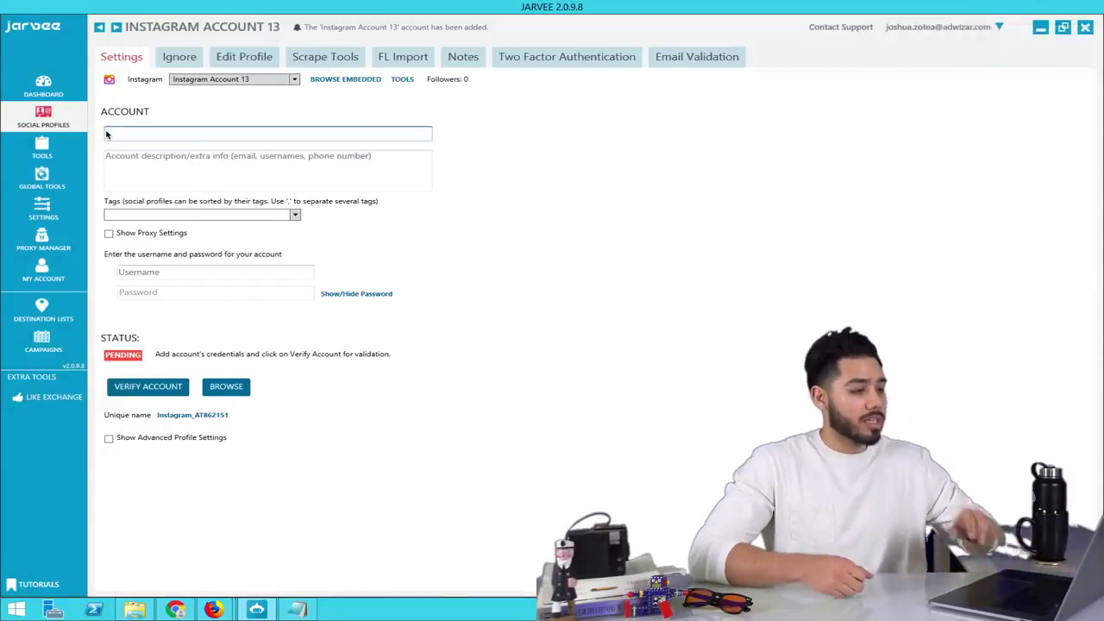
type("Bobbys Info")
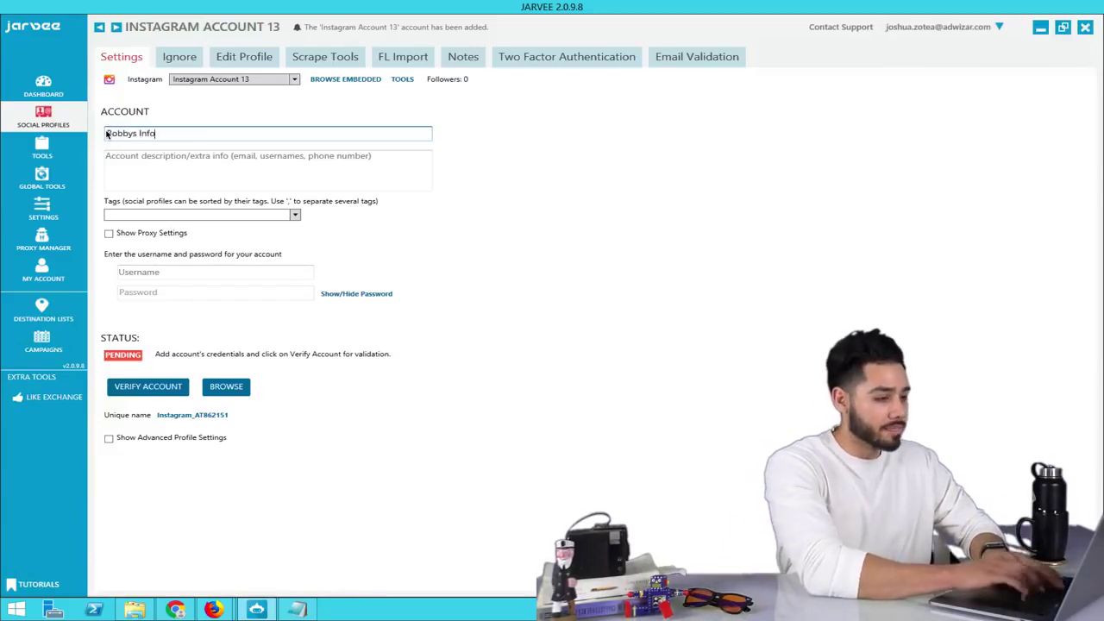
left_click(154, 276)
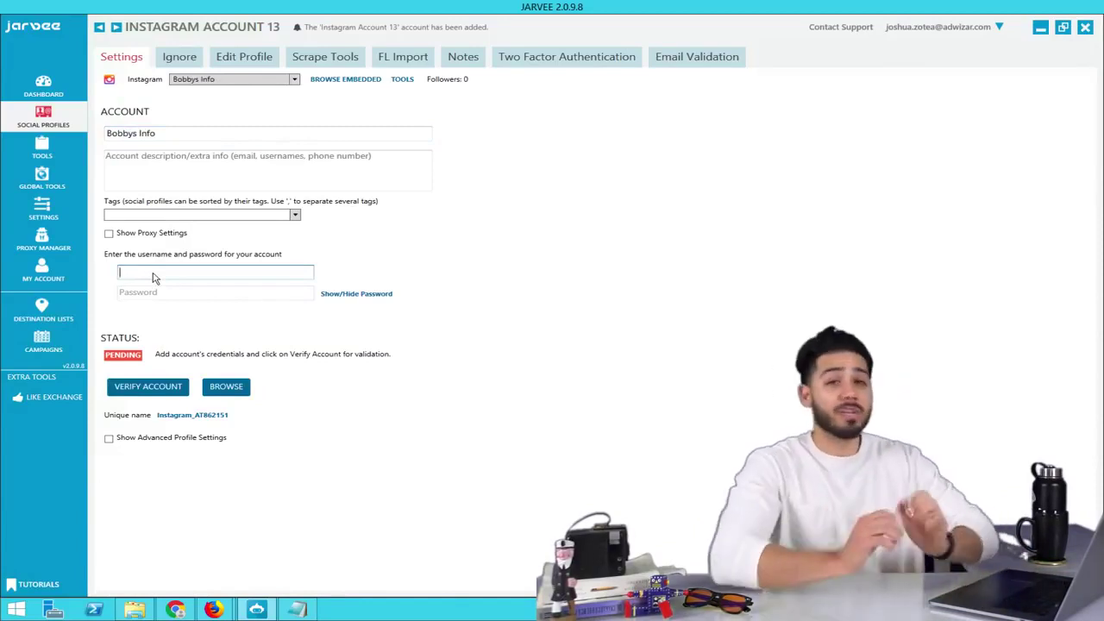
type("Thei")
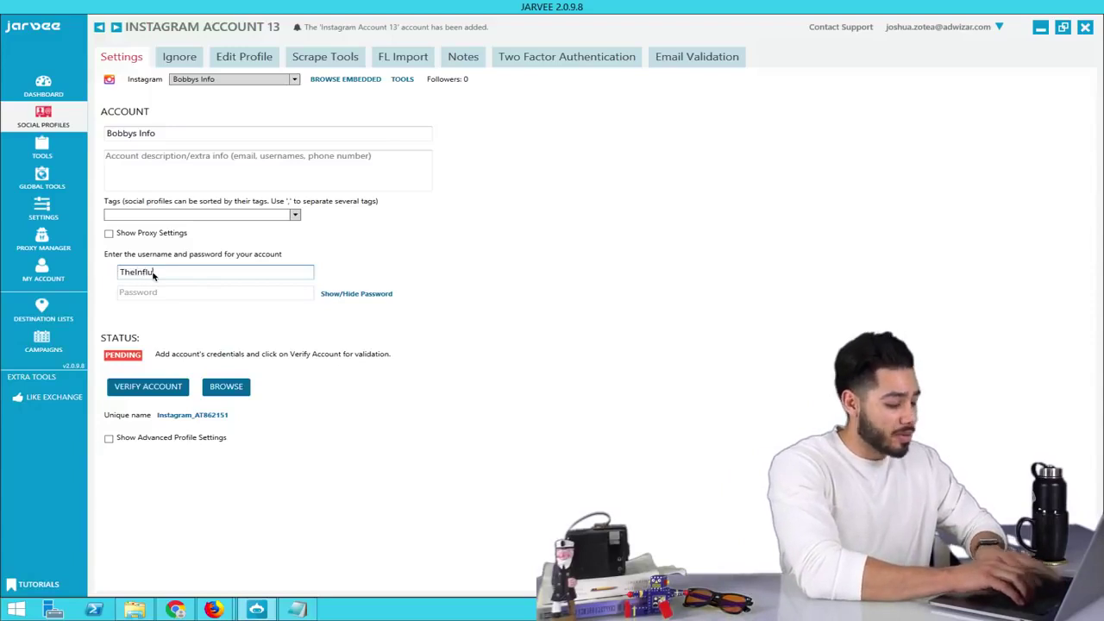
type("nfluencerCEO")
left_click(143, 296)
type("••••••••••")
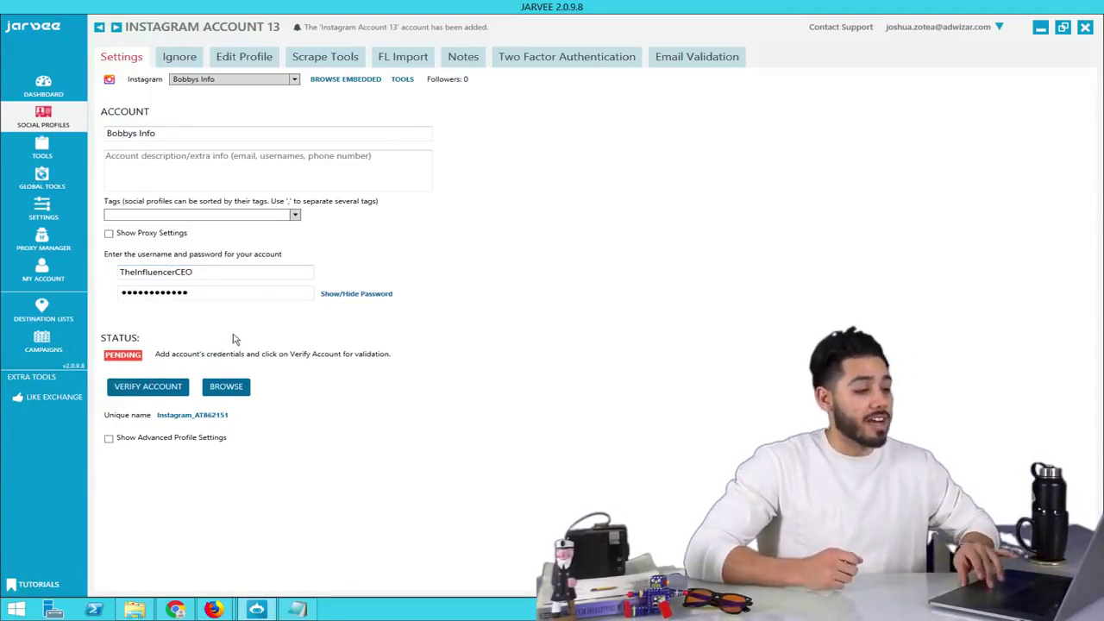
- View the Follow tool settings of the Test account, and return to the social profiles list
left_click(42, 152)
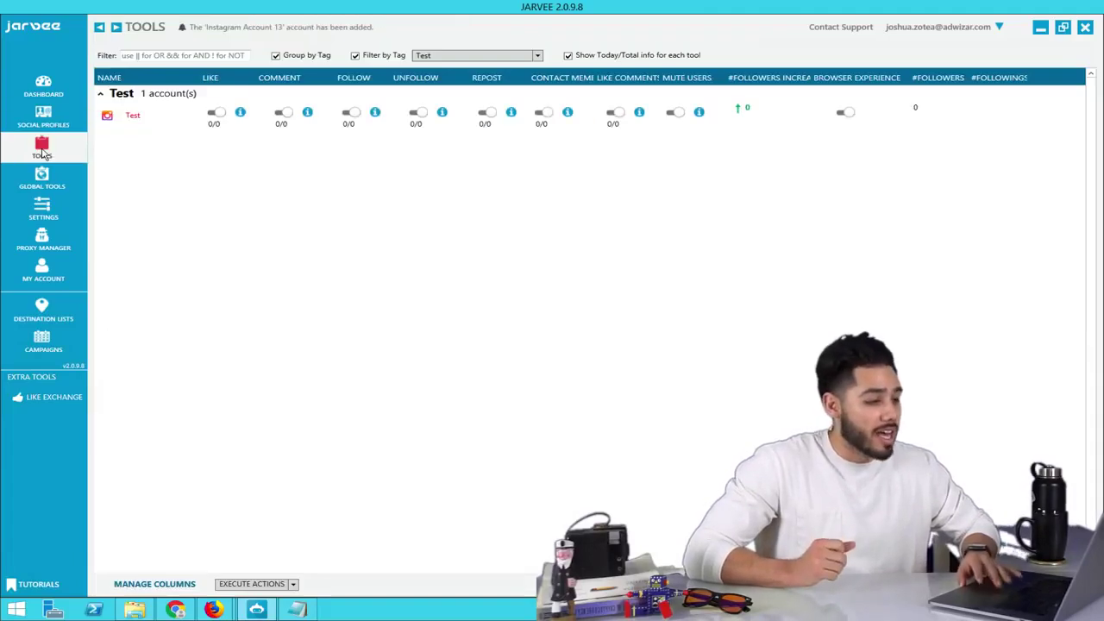
double_click(141, 119)
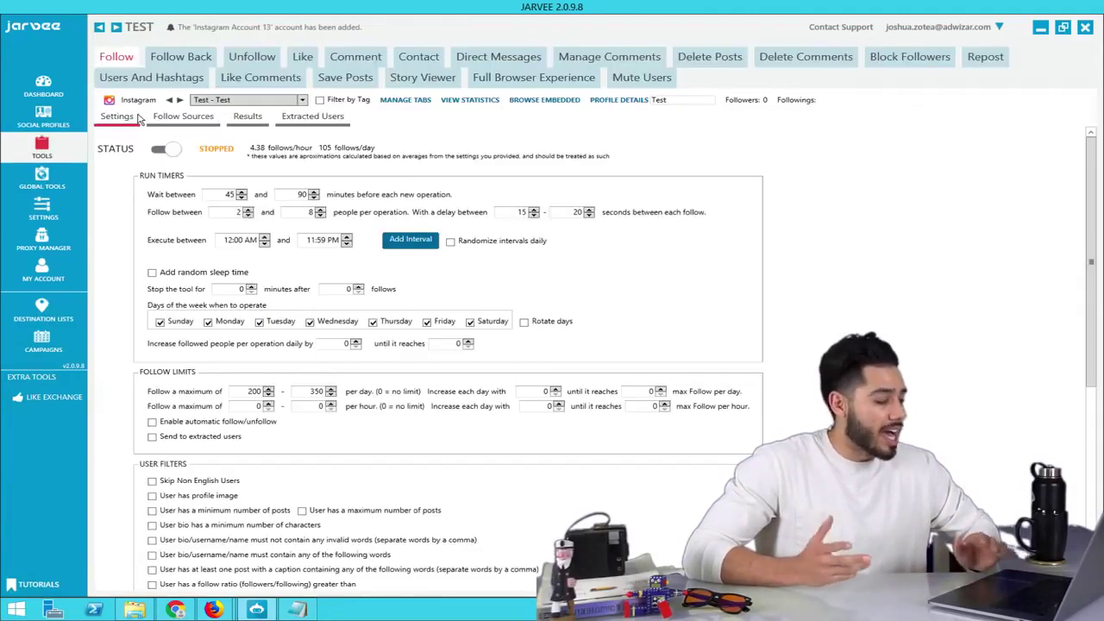
left_click(43, 119)
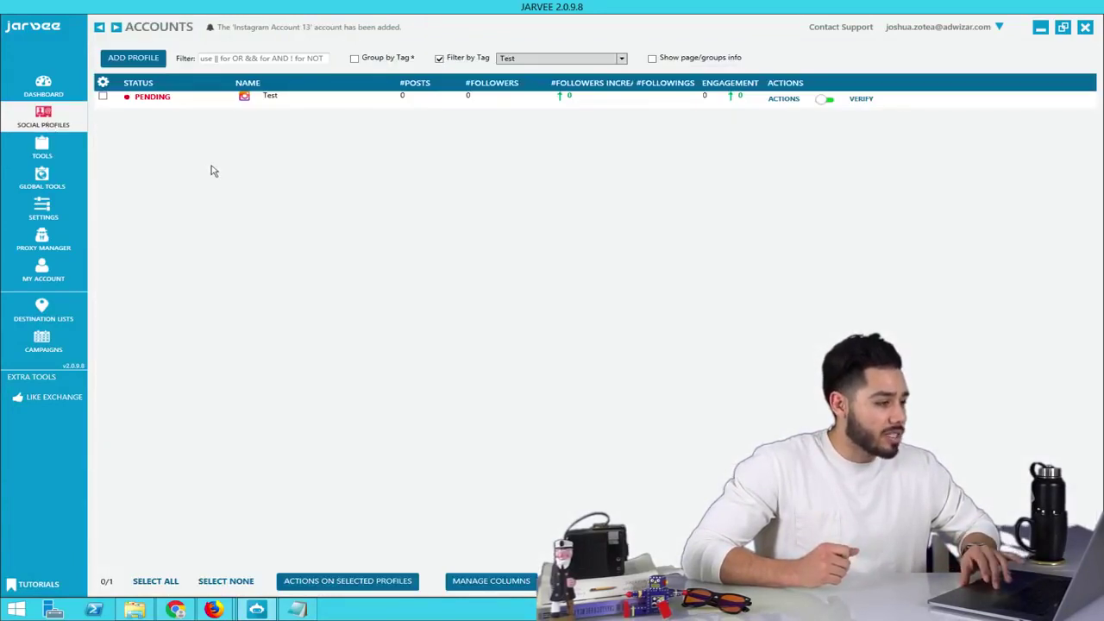